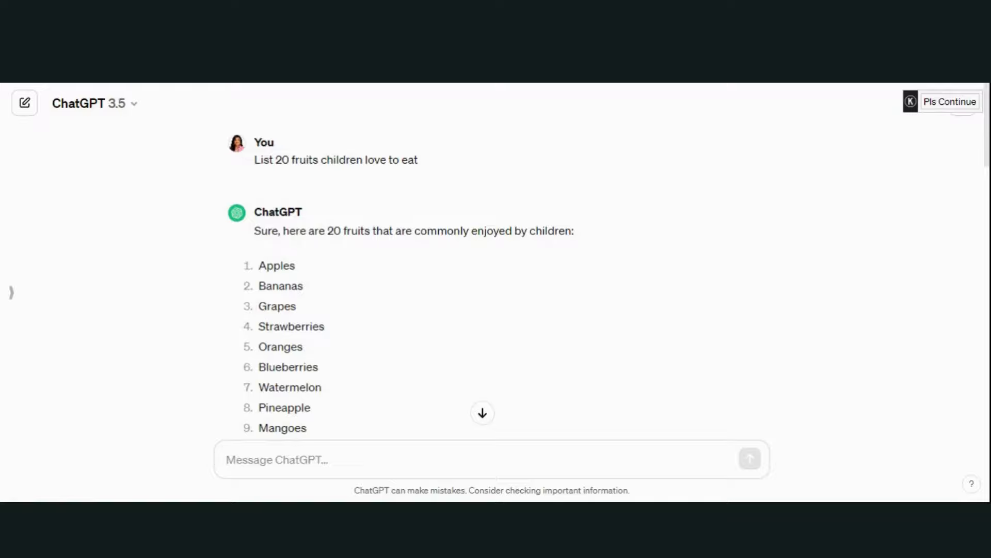
# - Examine the list of 20 fruits children love and the self-introductions written for each fruit in the ChatGPT conversation
pyautogui.moveTo(267, 153)
pyautogui.scroll(-2, 385, 291)
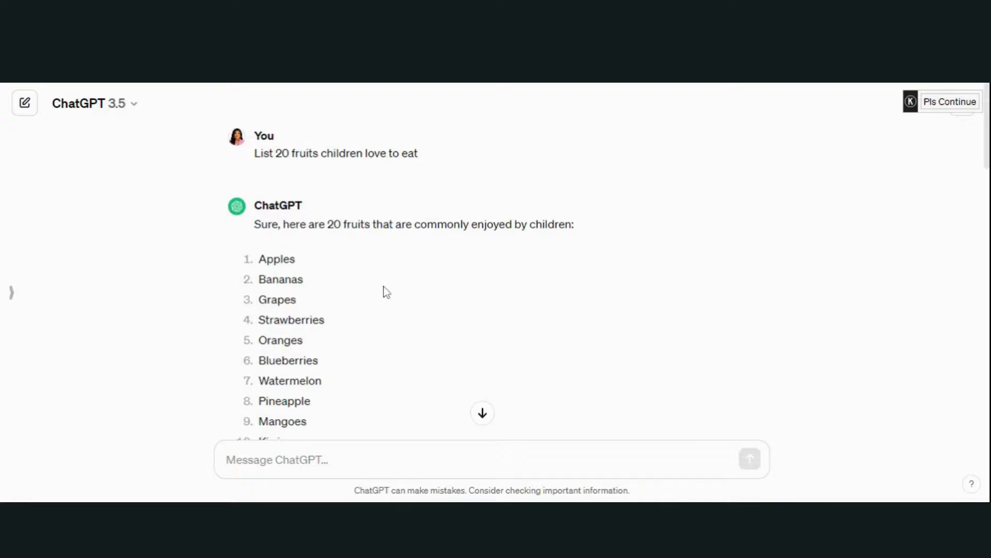
pyautogui.scroll(-1, 385, 291)
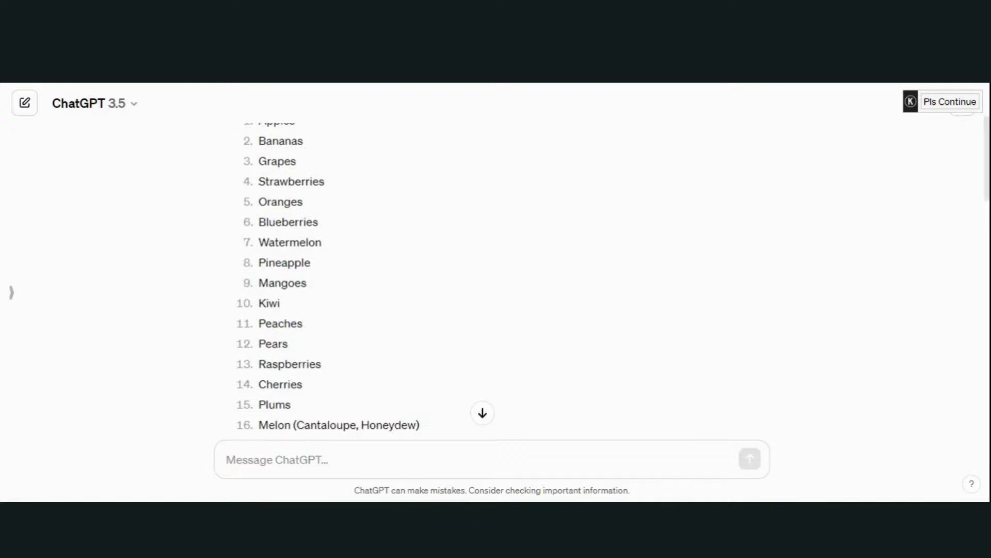
pyautogui.scroll(1, 385, 291)
pyautogui.scroll(-4, 385, 291)
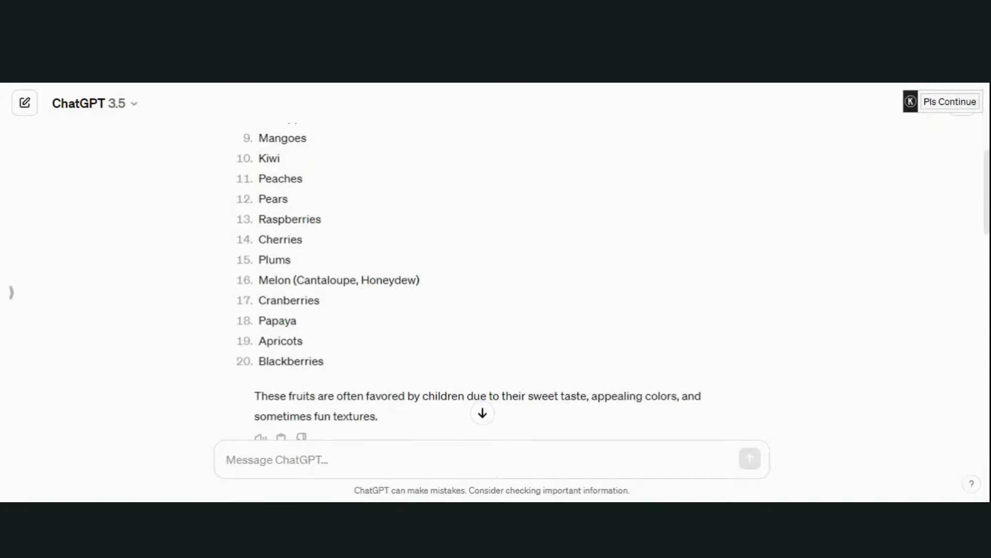
pyautogui.scroll(-3, 385, 290)
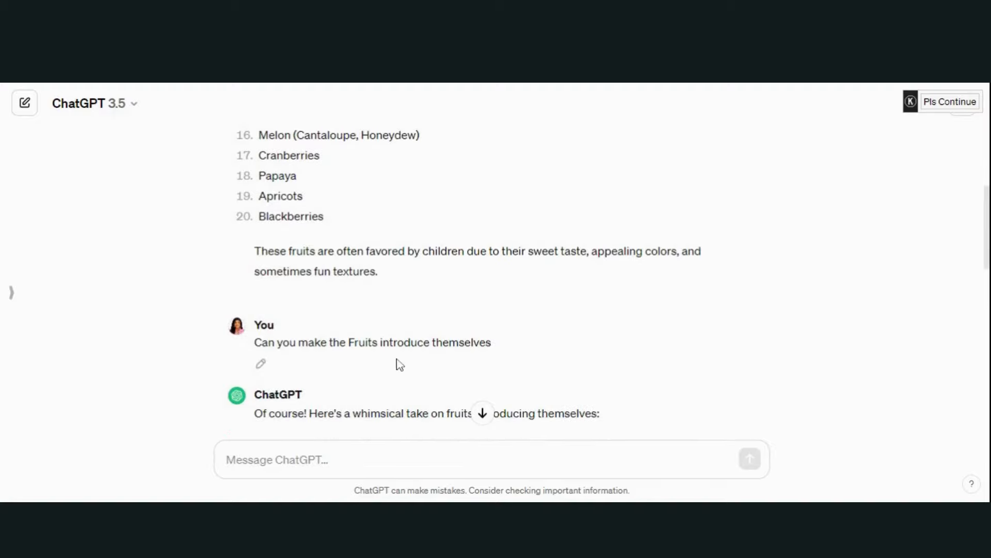
pyautogui.scroll(-4, 400, 365)
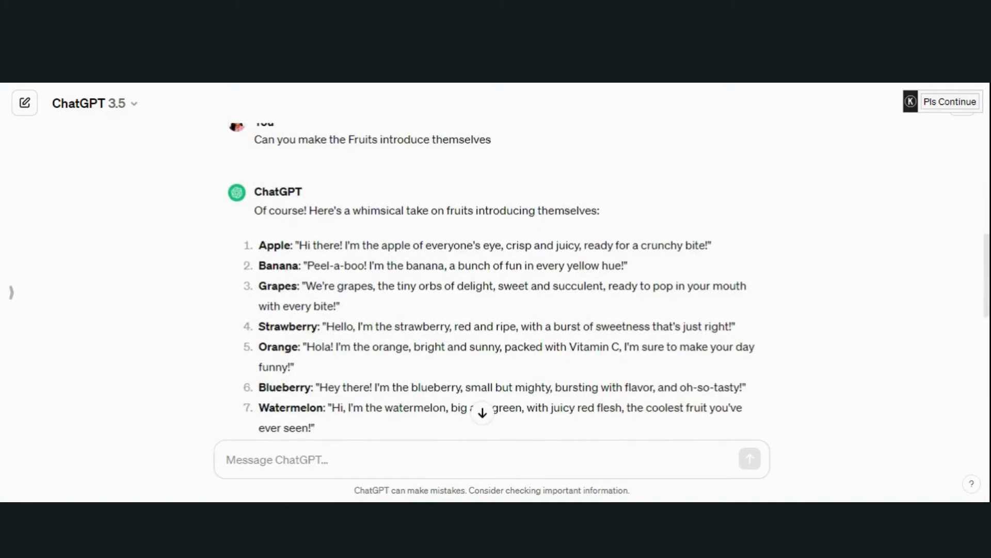
pyautogui.scroll(-3, 491, 280)
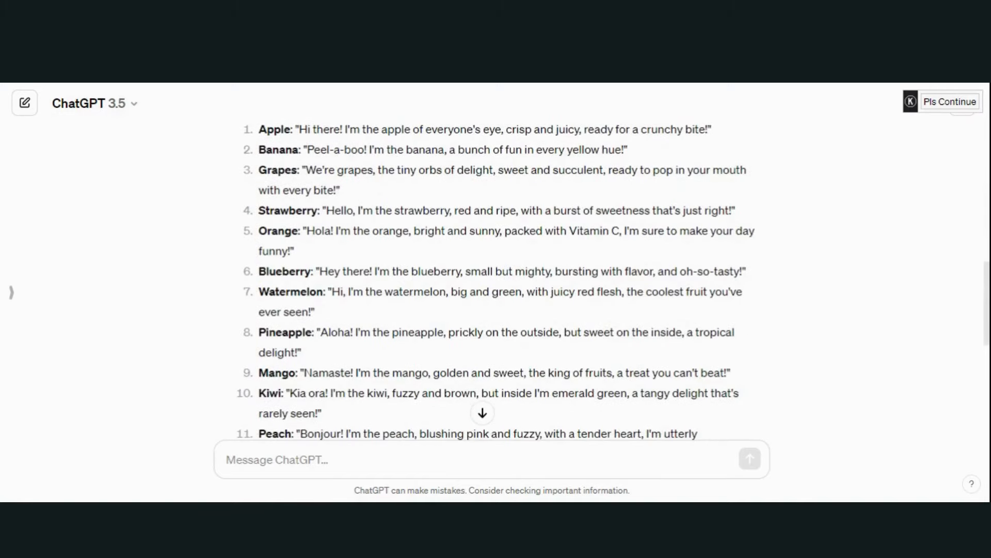
pyautogui.scroll(-1, 614, 284)
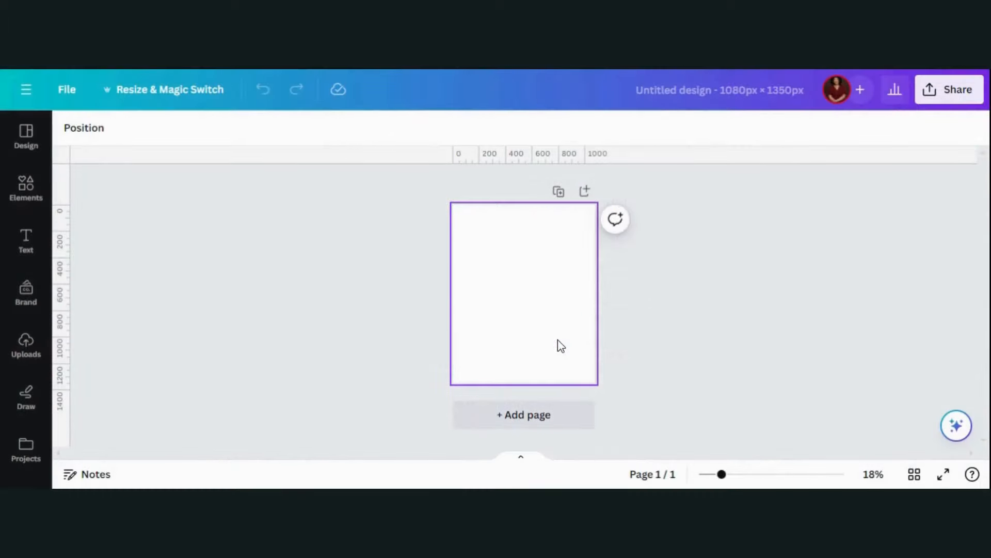
# - In the blank 1080 × 1350 px Canva design, search the elements library for "plum"
pyautogui.moveTo(722, 474); pyautogui.dragTo(735, 474)
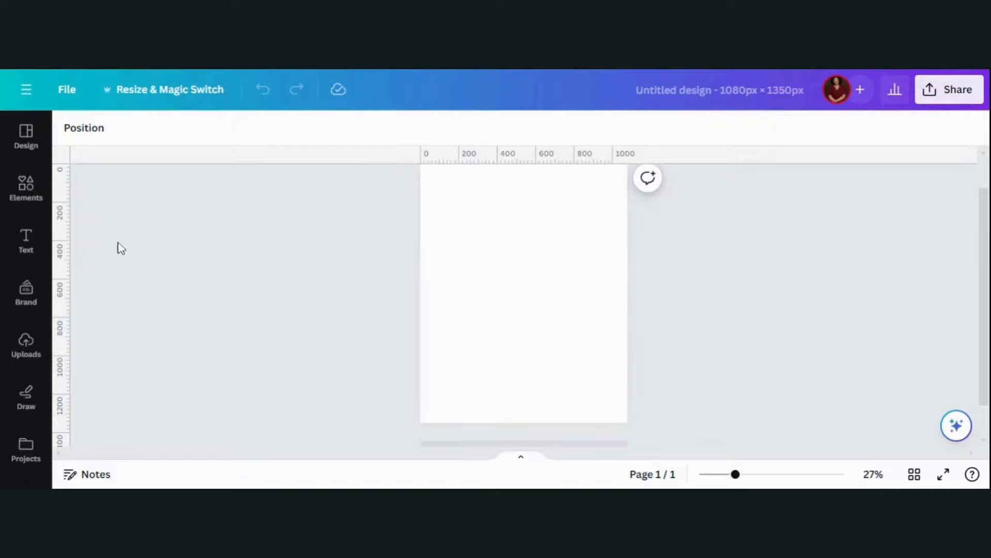
pyautogui.click(24, 186)
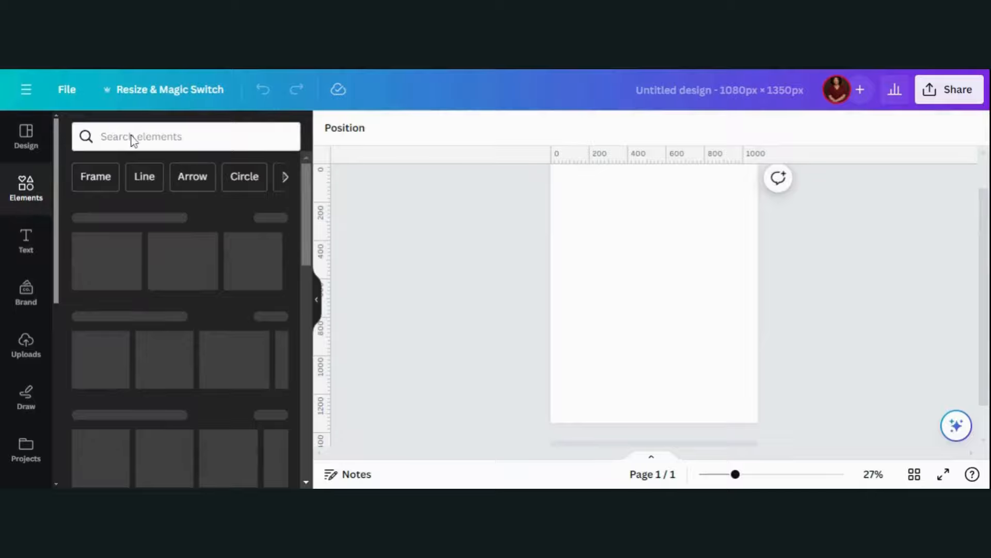
pyautogui.click(101, 137)
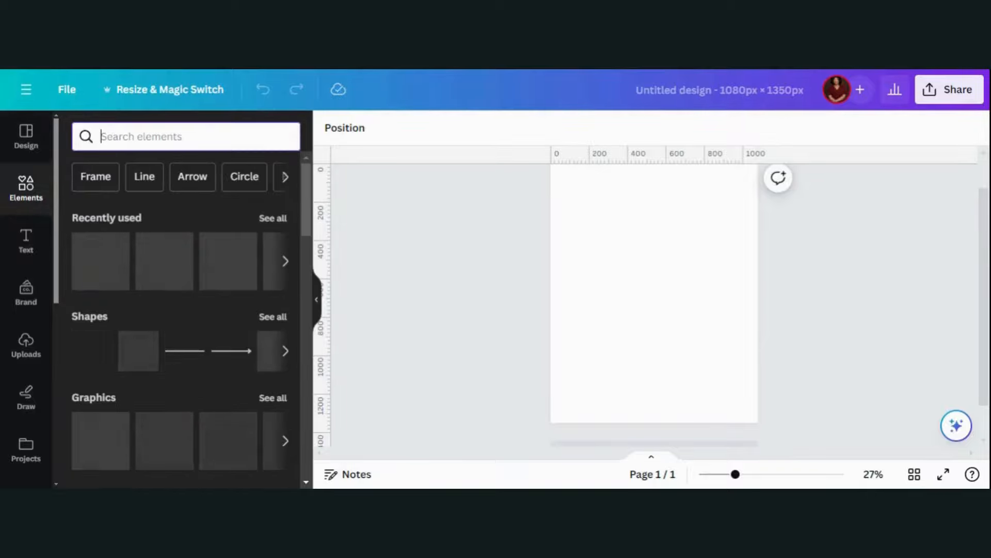
pyautogui.write('plum')
pyautogui.press('Return')
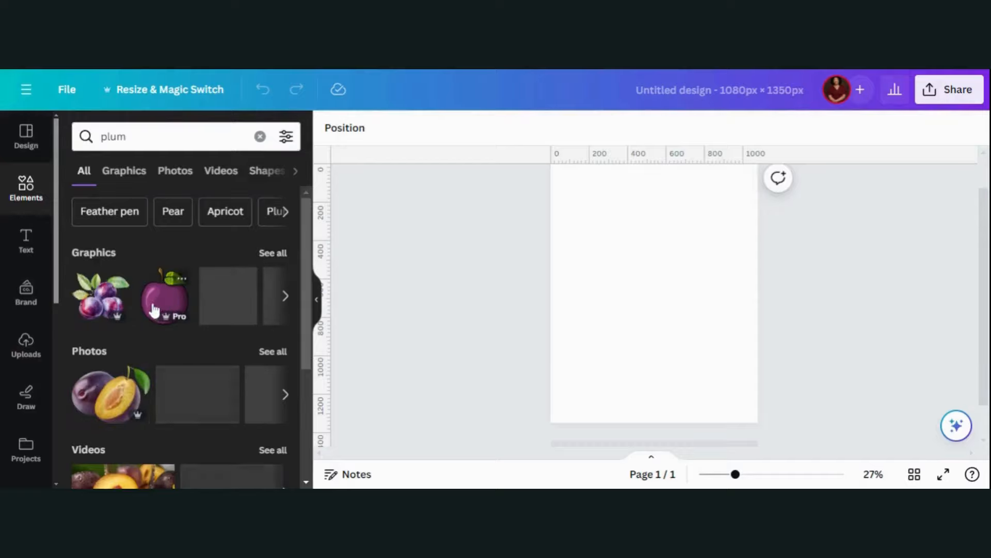
# - Add the purple Plum Illustration graphic to the page, move it to the upper middle and shrink it slightly
pyautogui.click(182, 279)
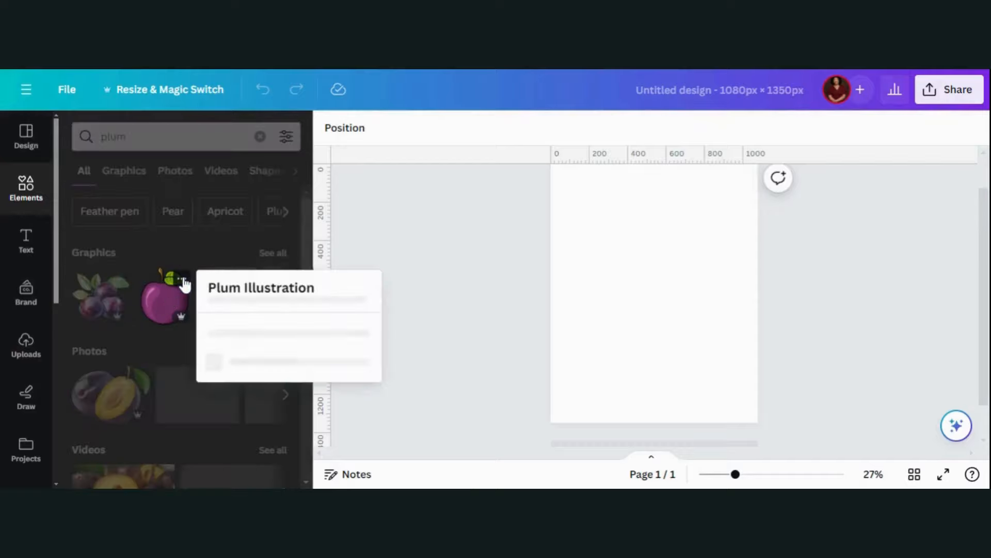
pyautogui.click(158, 305)
pyautogui.click(158, 305)
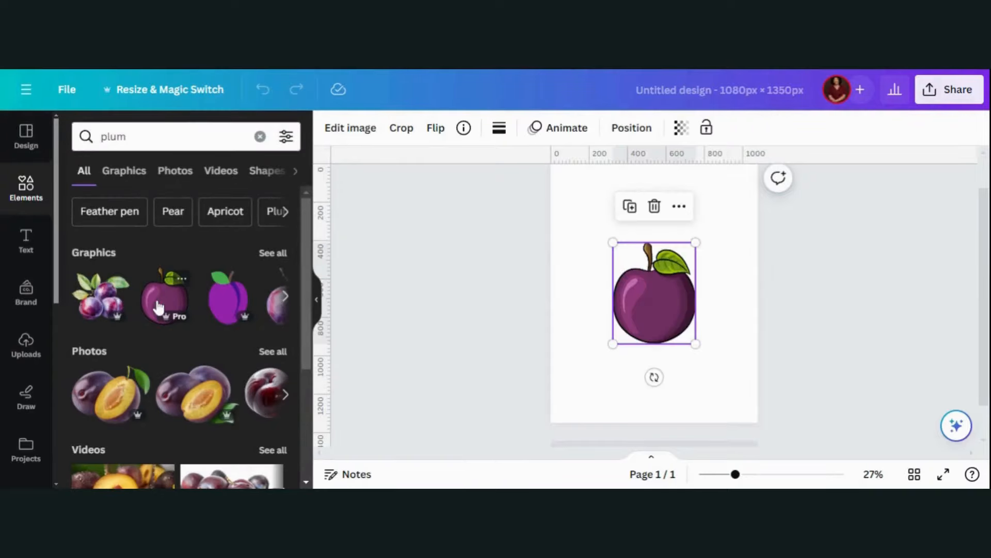
pyautogui.moveTo(677, 319); pyautogui.dragTo(677, 260)
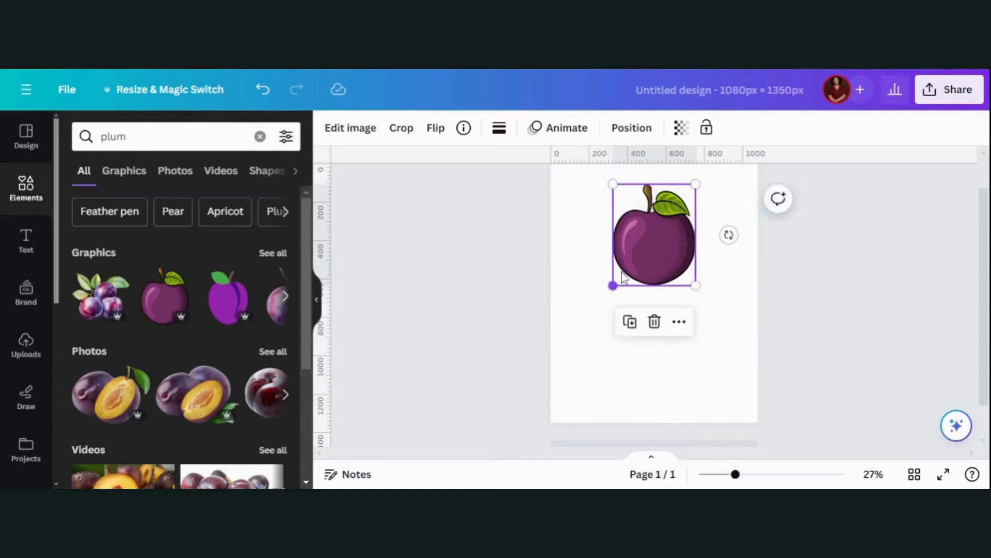
pyautogui.moveTo(624, 272); pyautogui.dragTo(617, 275)
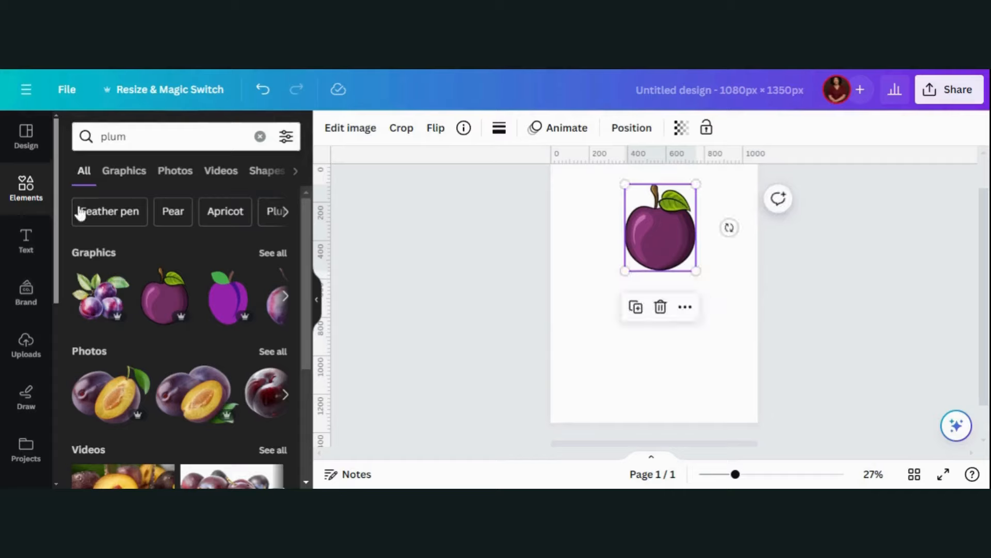
# - Add the recently used cartoon retro legs graphic and shrink it to fit below the plum
pyautogui.click(26, 191)
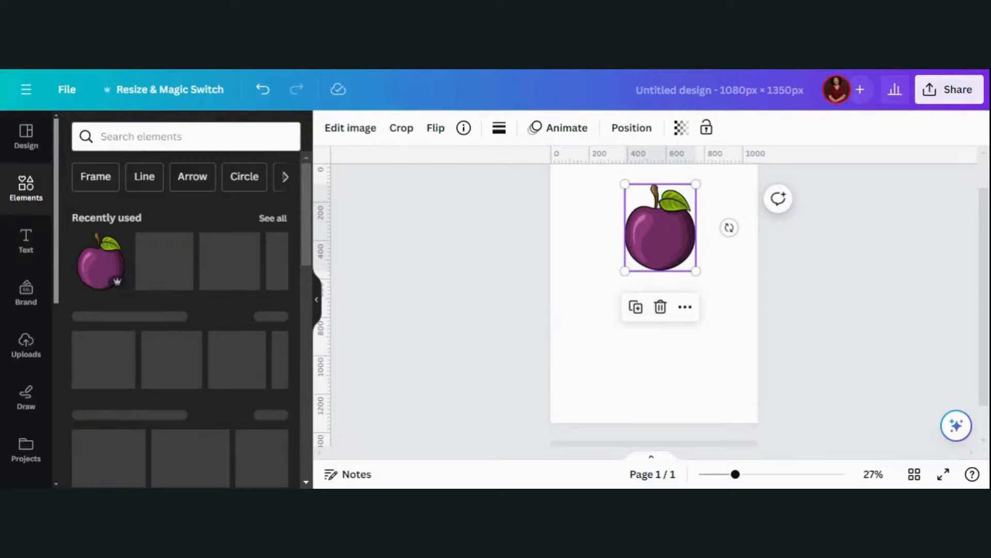
pyautogui.click(272, 218)
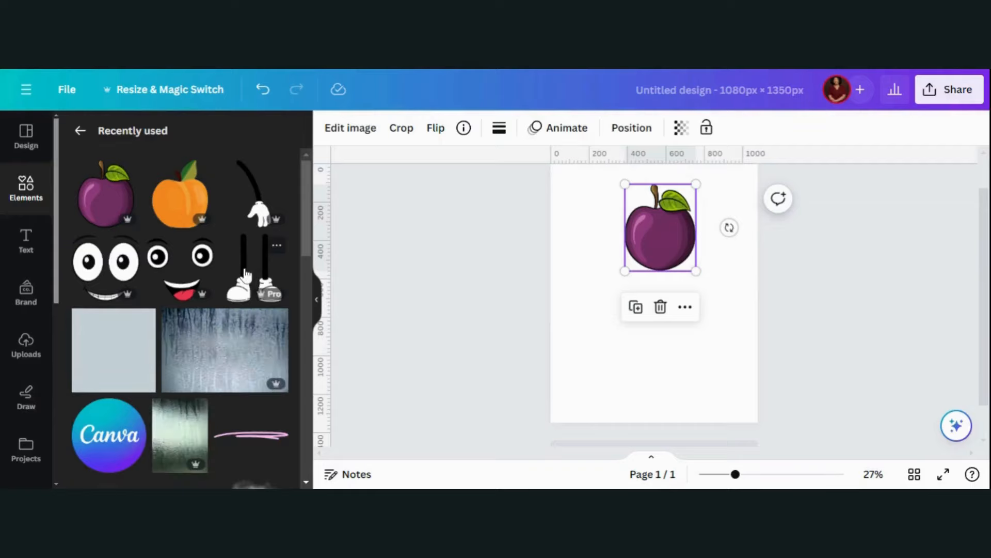
pyautogui.click(264, 259)
pyautogui.click(278, 247)
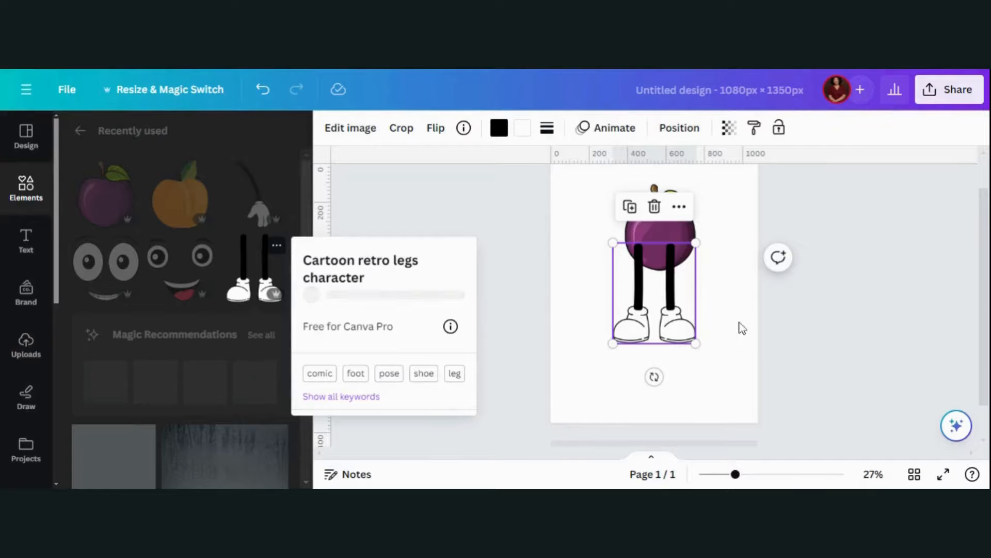
pyautogui.moveTo(614, 344); pyautogui.dragTo(652, 308)
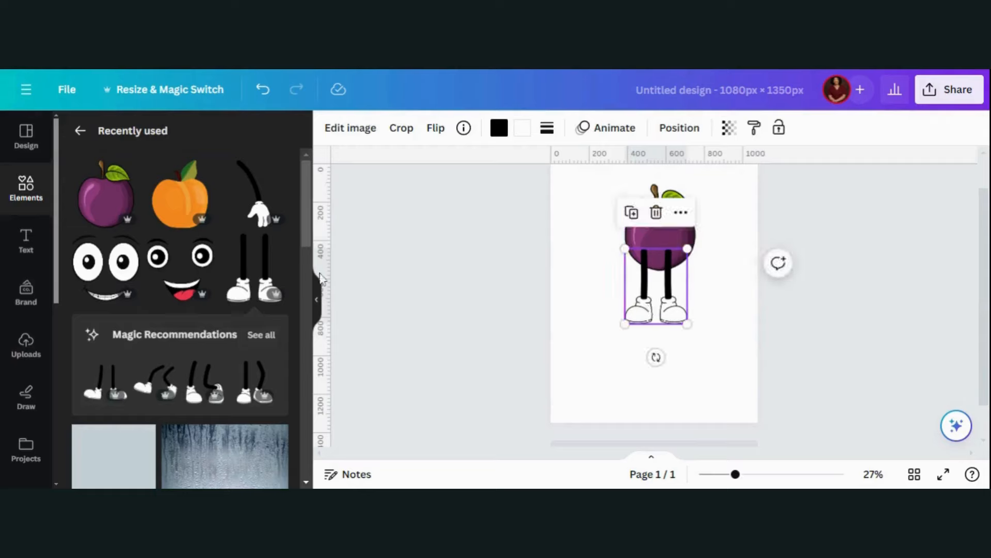
# - Add the recently used Cartoon Smiling Face graphic, shrink it and place it on the plum
pyautogui.click(128, 245)
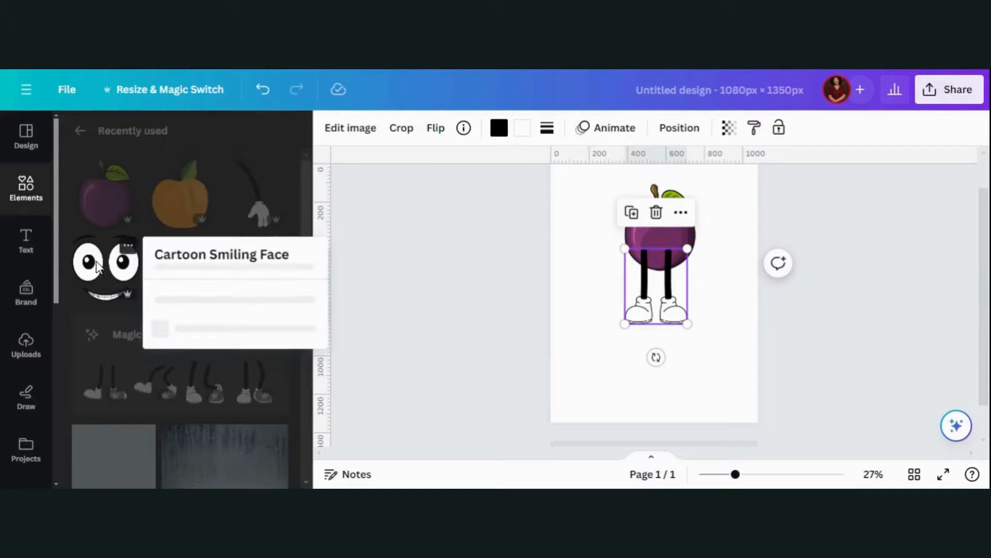
pyautogui.click(97, 266)
pyautogui.click(98, 267)
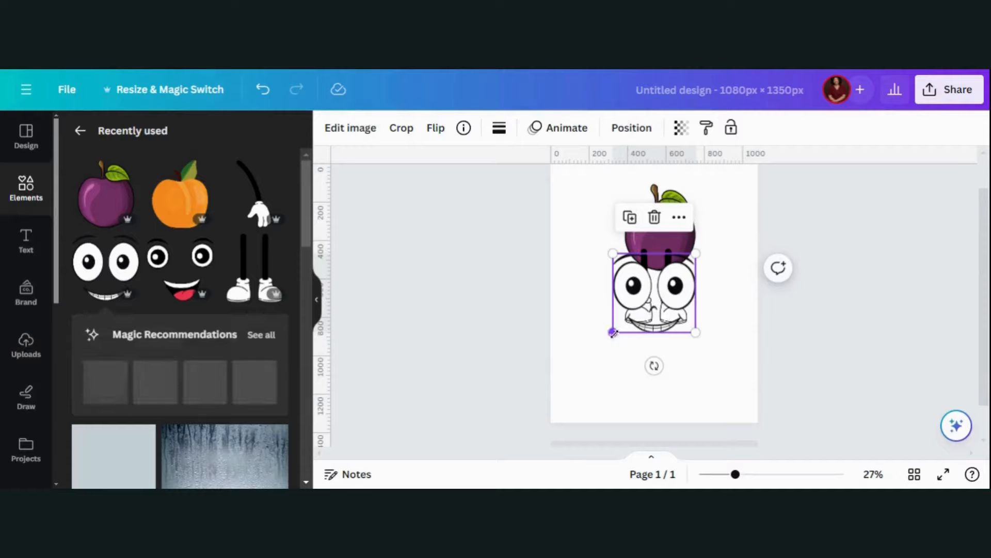
pyautogui.moveTo(613, 334); pyautogui.dragTo(654, 242)
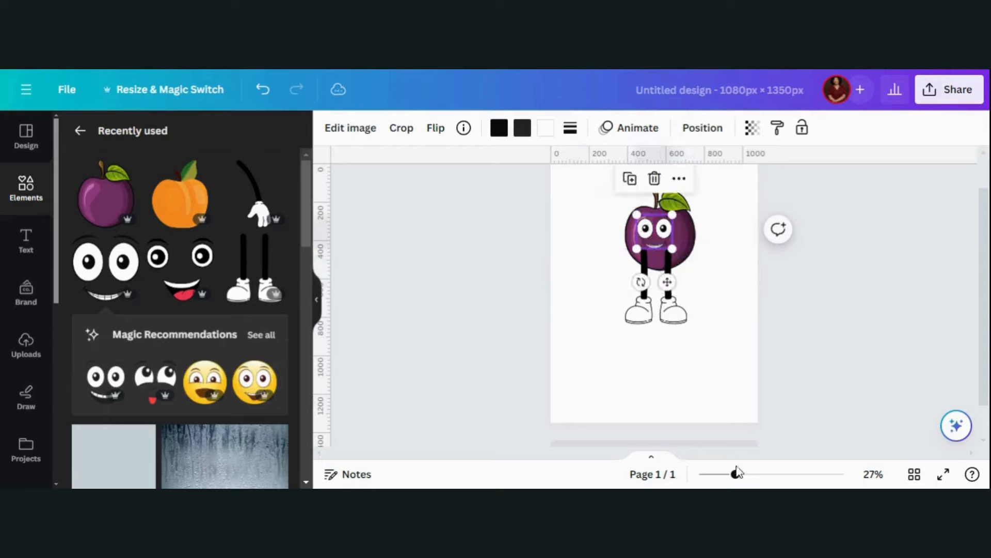
# - Enlarge the smiling face so it fills most of the plum's width
pyautogui.moveTo(737, 474); pyautogui.dragTo(755, 475)
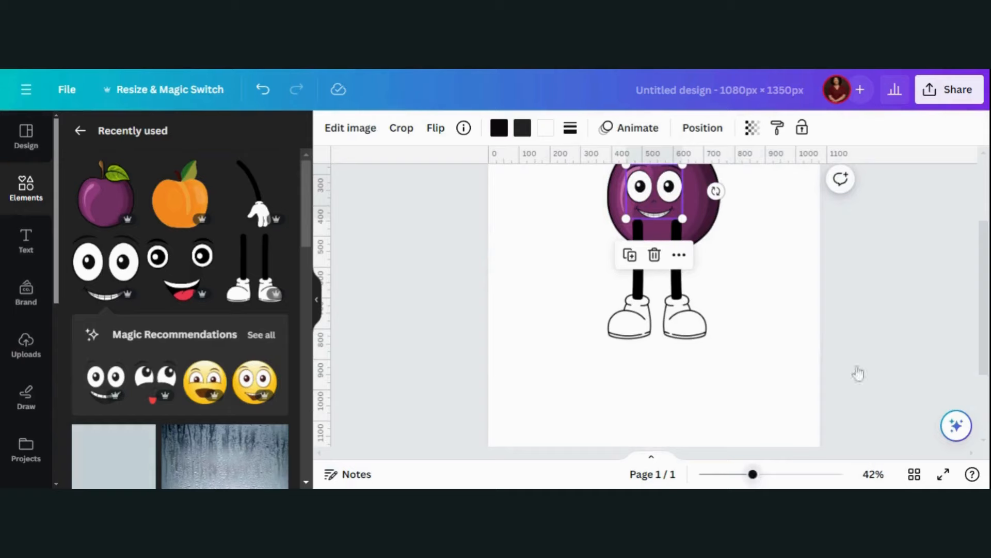
pyautogui.moveTo(982, 298); pyautogui.dragTo(982, 279)
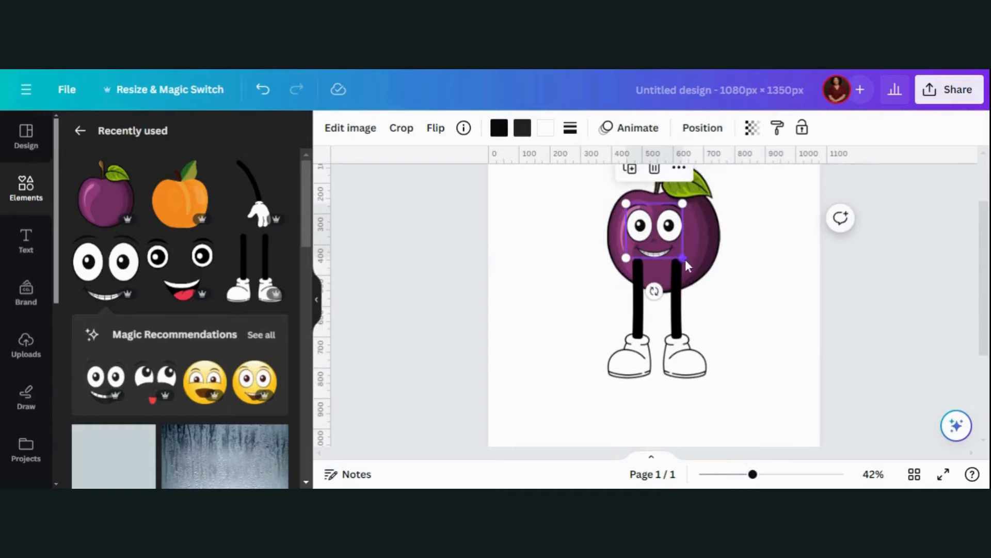
pyautogui.moveTo(685, 260); pyautogui.dragTo(110, 439)
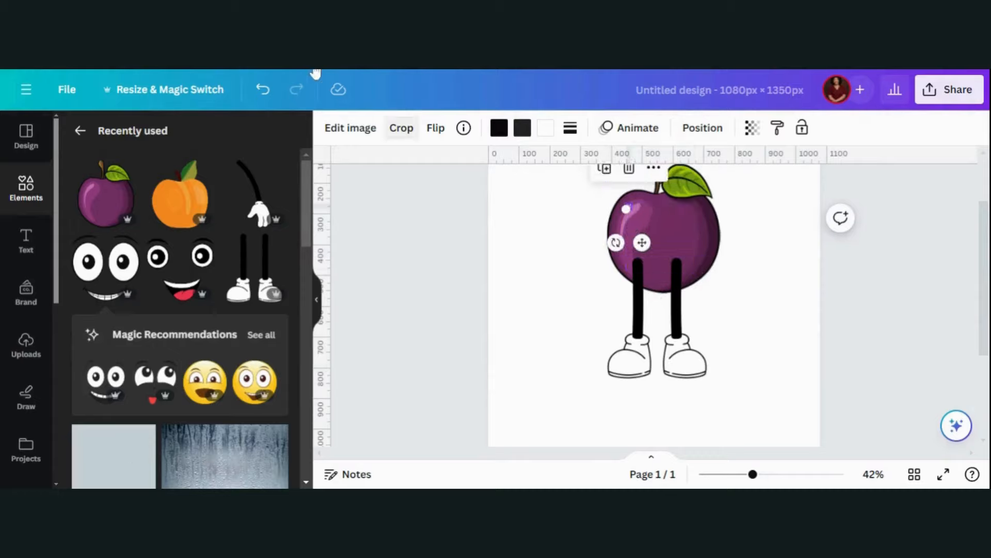
pyautogui.click(263, 89)
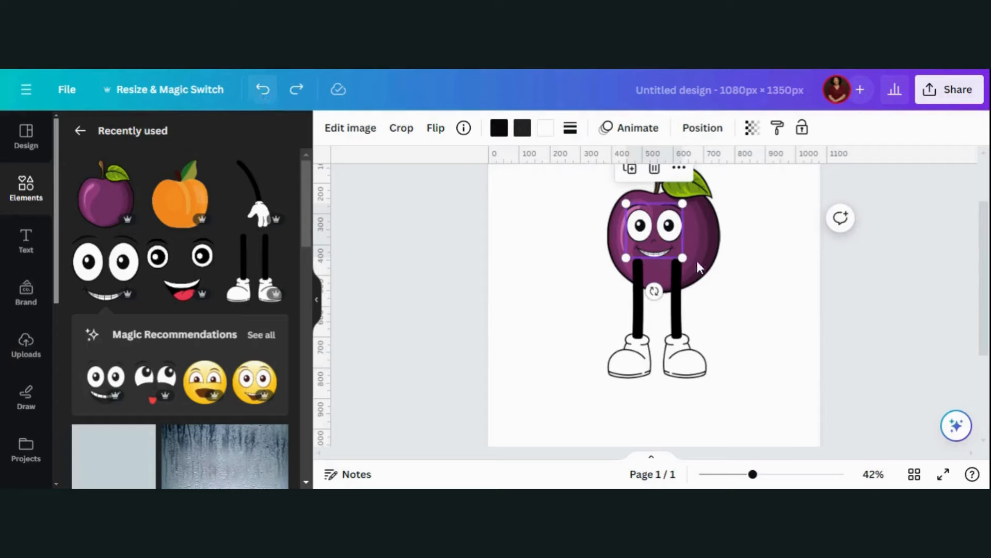
pyautogui.moveTo(683, 257); pyautogui.dragTo(703, 277)
# - Send the legs behind the plum and shift them slightly right so they sit centred under the face
pyautogui.click(644, 359)
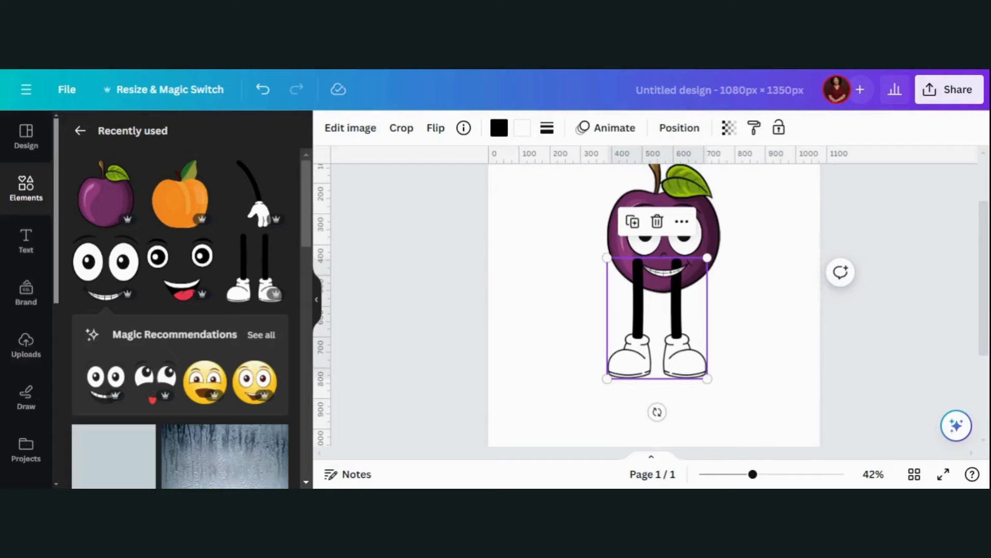
pyautogui.rightClick(644, 359)
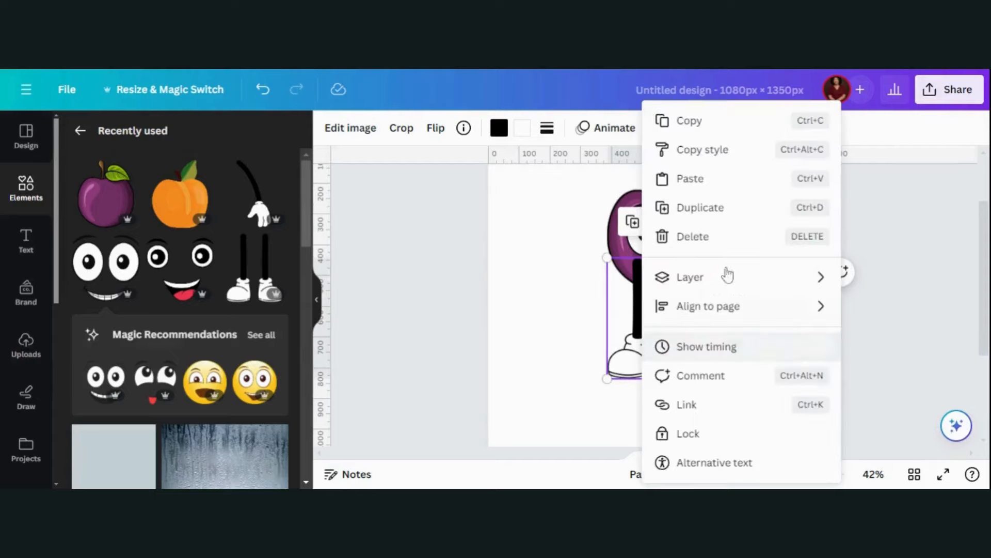
pyautogui.moveTo(715, 288)
pyautogui.click(859, 369)
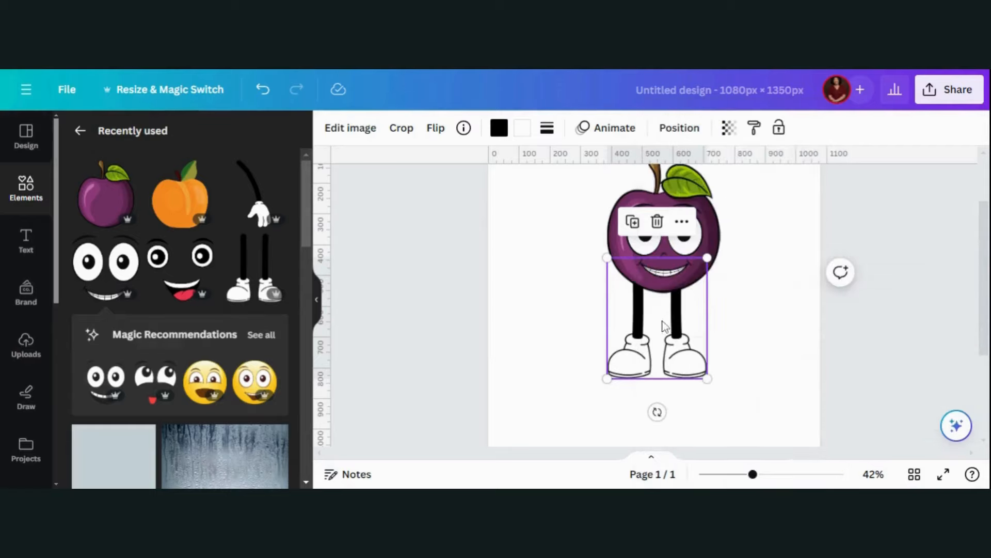
pyautogui.moveTo(663, 327); pyautogui.dragTo(668, 322)
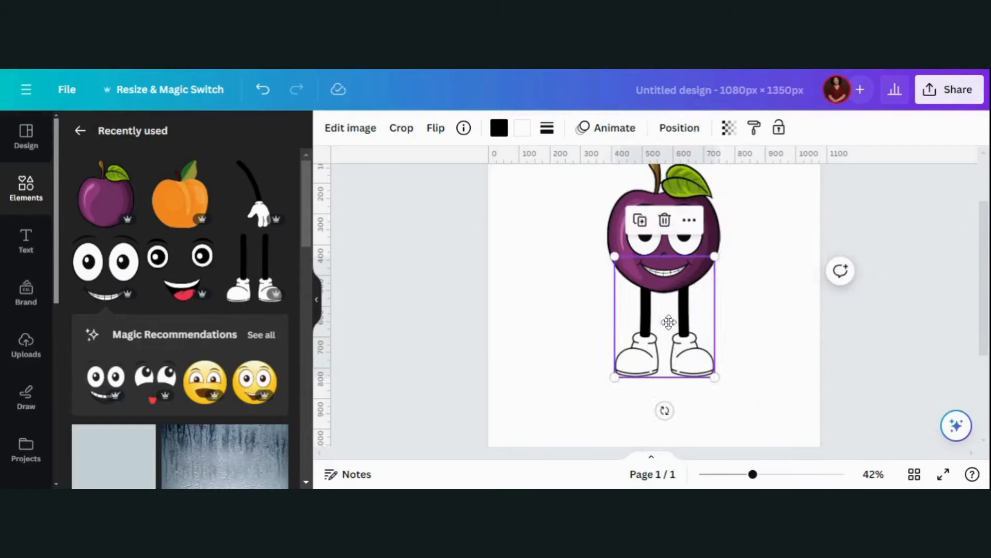
pyautogui.click(656, 243)
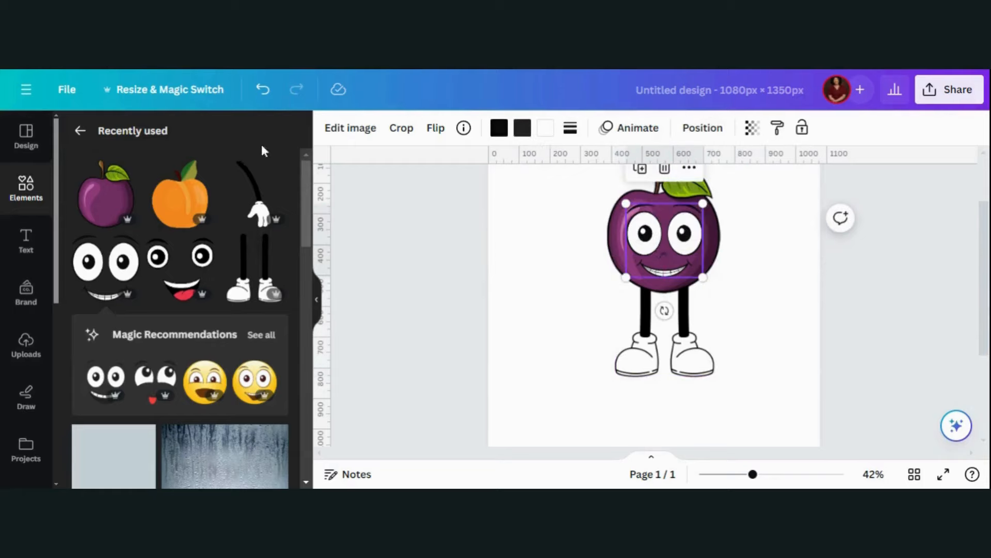
# - Add the recently used arm with white glove, resize it to about 175 × 335, and attach it to the plum's right side
pyautogui.click(256, 199)
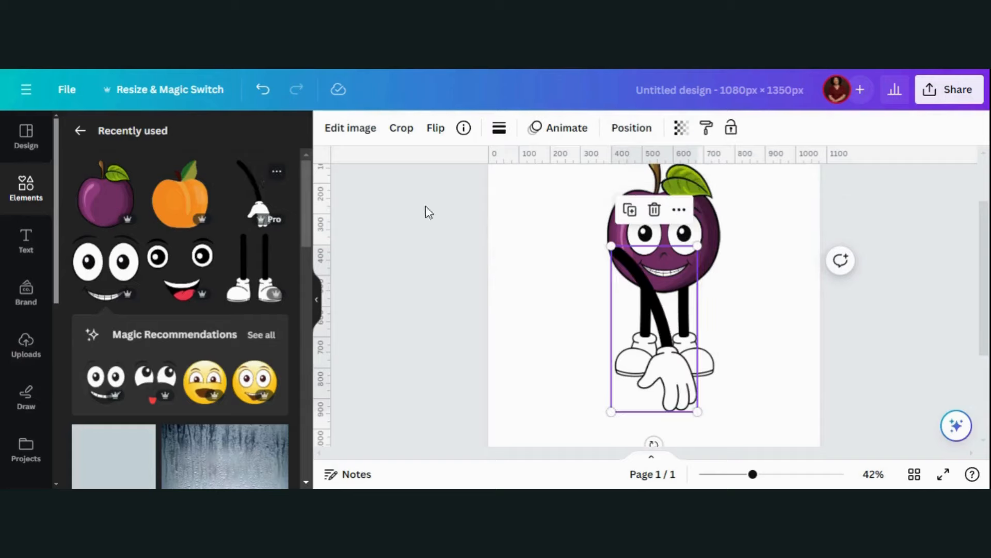
pyautogui.moveTo(612, 412); pyautogui.dragTo(644, 349)
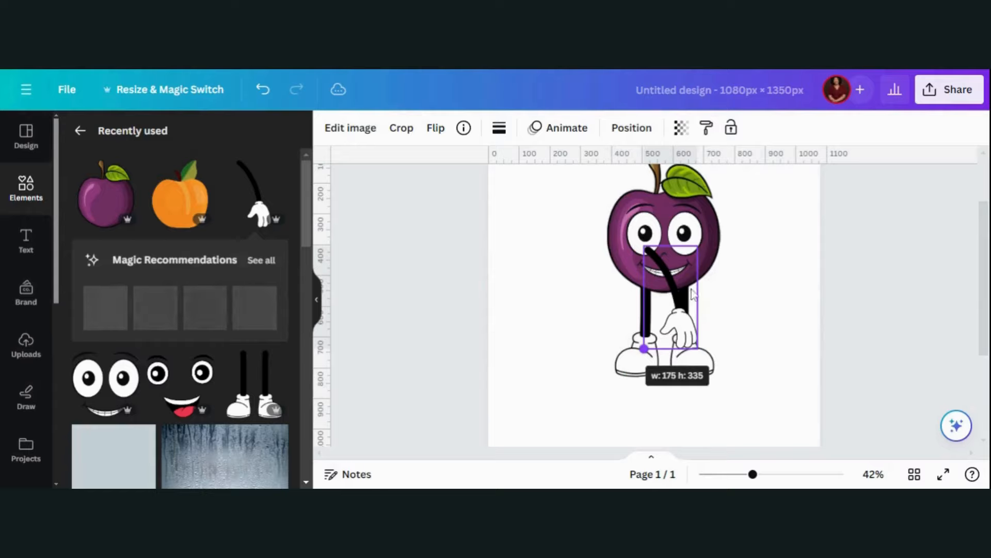
pyautogui.moveTo(687, 288); pyautogui.dragTo(731, 277)
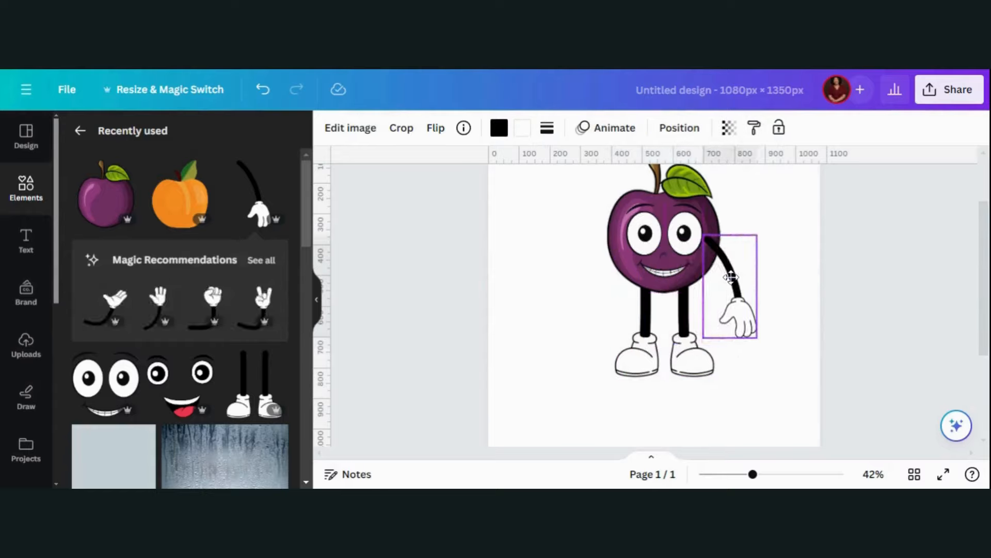
pyautogui.click(785, 322)
pyautogui.click(754, 314)
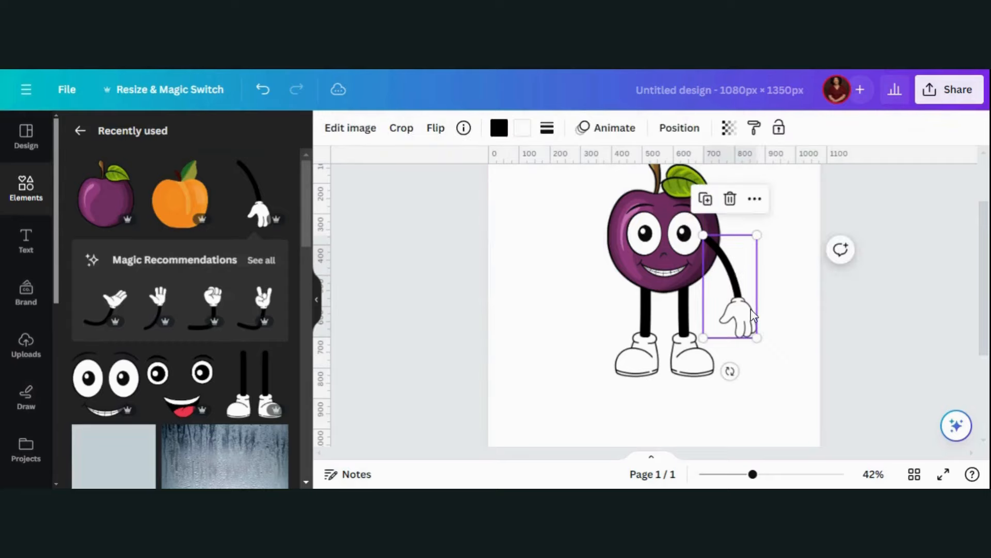
# - Duplicate the plum's arm, flip the copy horizontally and attach it to the opposite side of the plum, level with the first arm
pyautogui.click(706, 211)
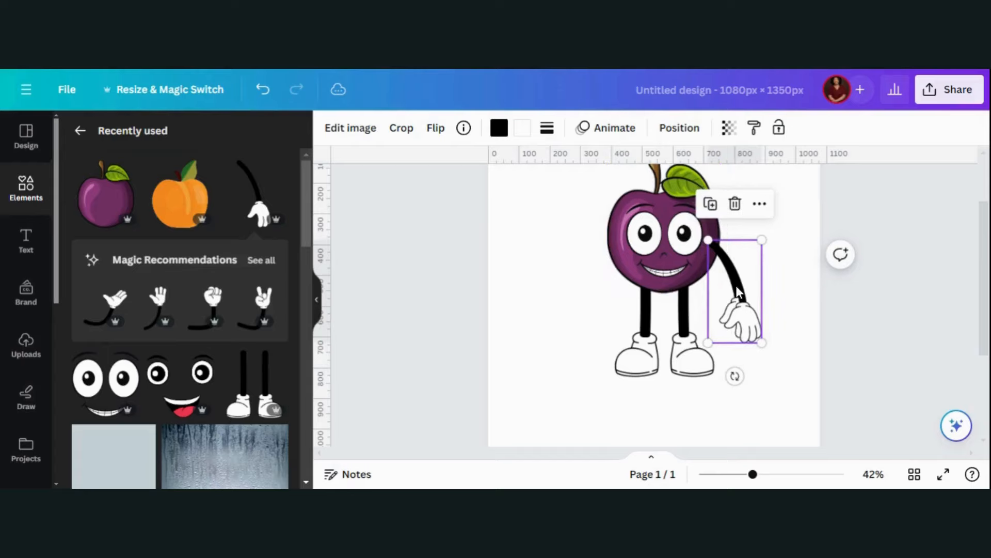
pyautogui.moveTo(731, 281); pyautogui.dragTo(635, 281)
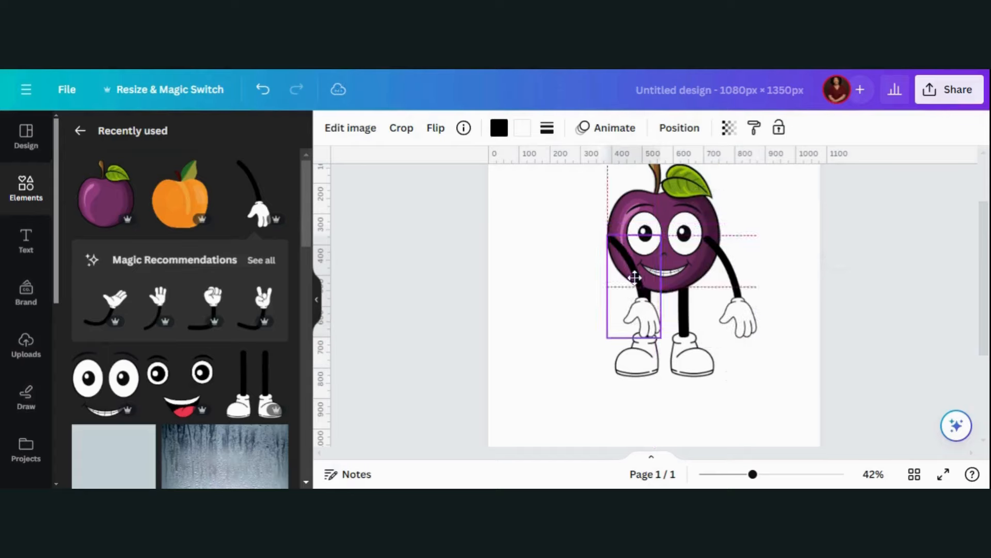
pyautogui.click(436, 131)
pyautogui.click(475, 172)
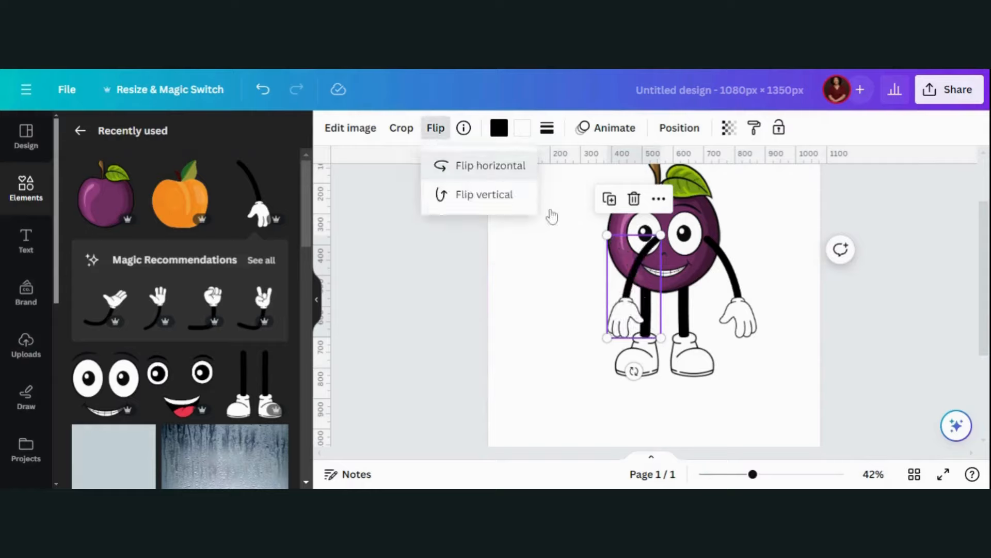
pyautogui.moveTo(635, 281); pyautogui.dragTo(594, 275)
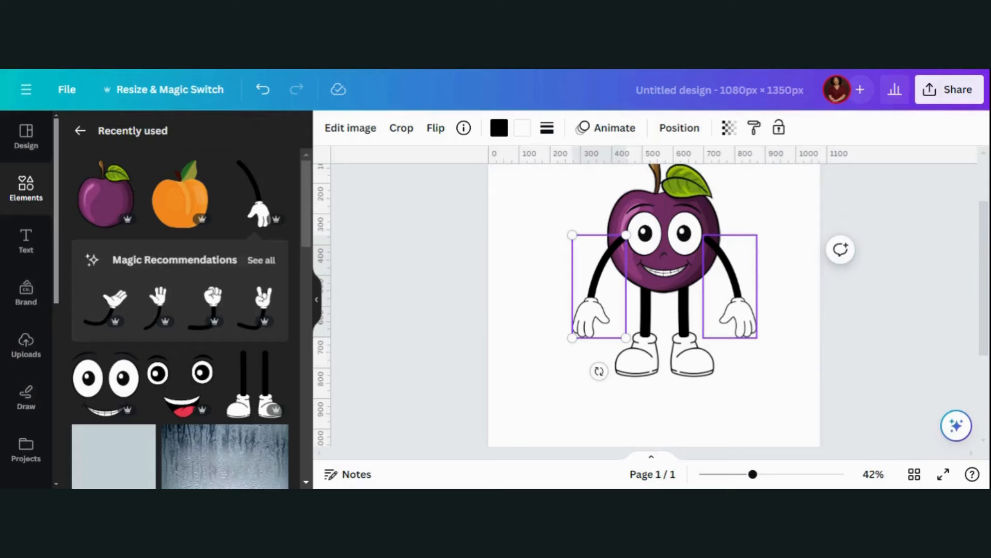
# - Send both arms to the back so they sit behind the plum
pyautogui.keyDown('shift'); pyautogui.click(723, 268); pyautogui.keyUp('shift')
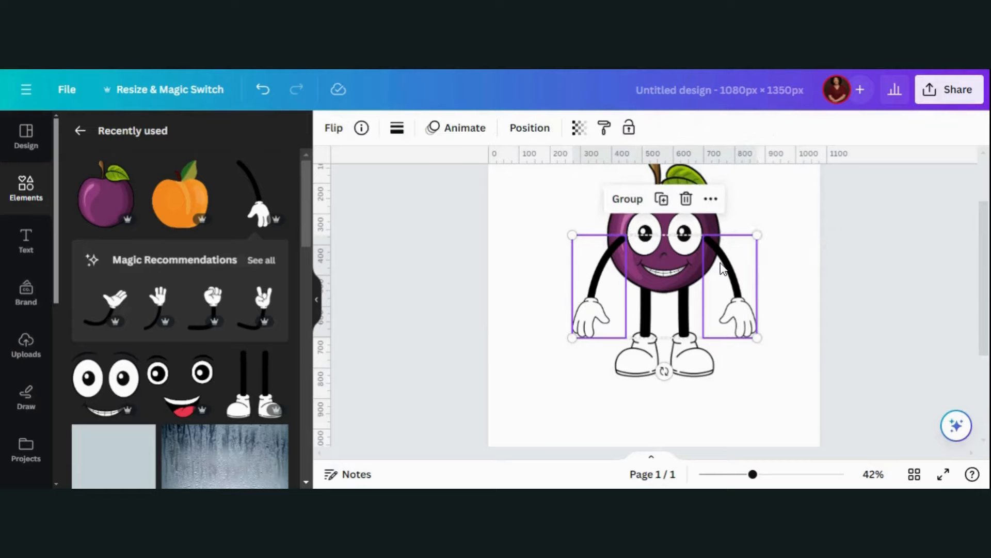
pyautogui.click(531, 134)
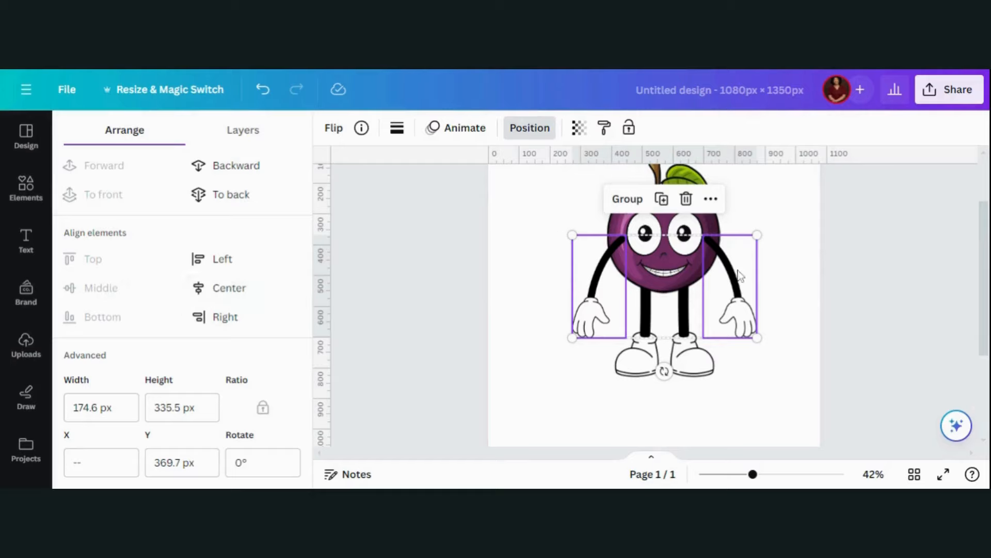
pyautogui.click(711, 200)
pyautogui.moveTo(741, 335)
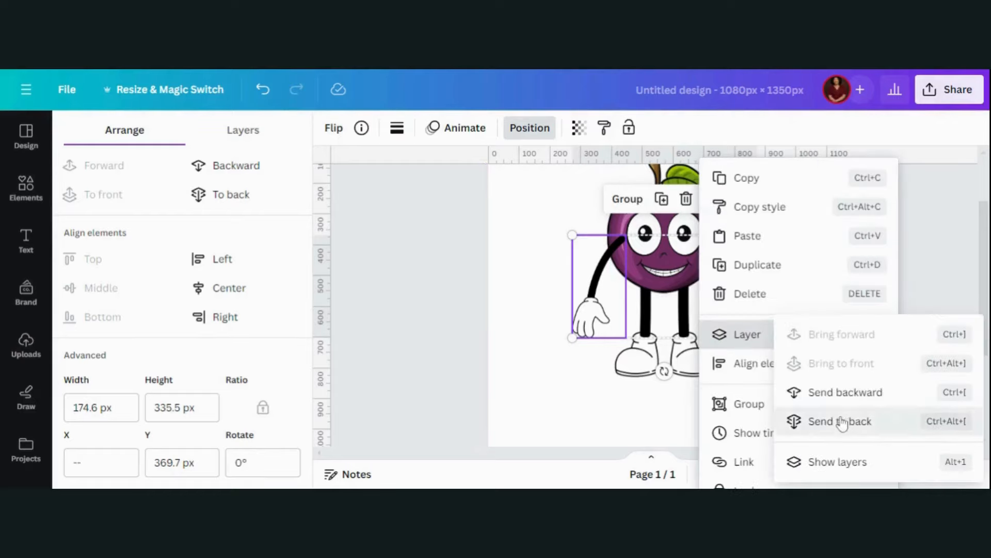
pyautogui.click(841, 421)
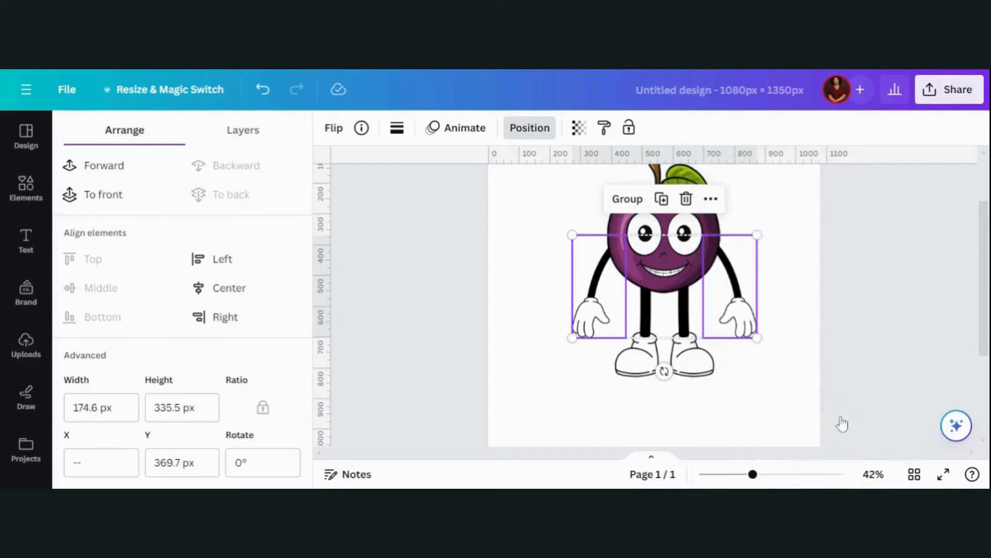
pyautogui.click(570, 370)
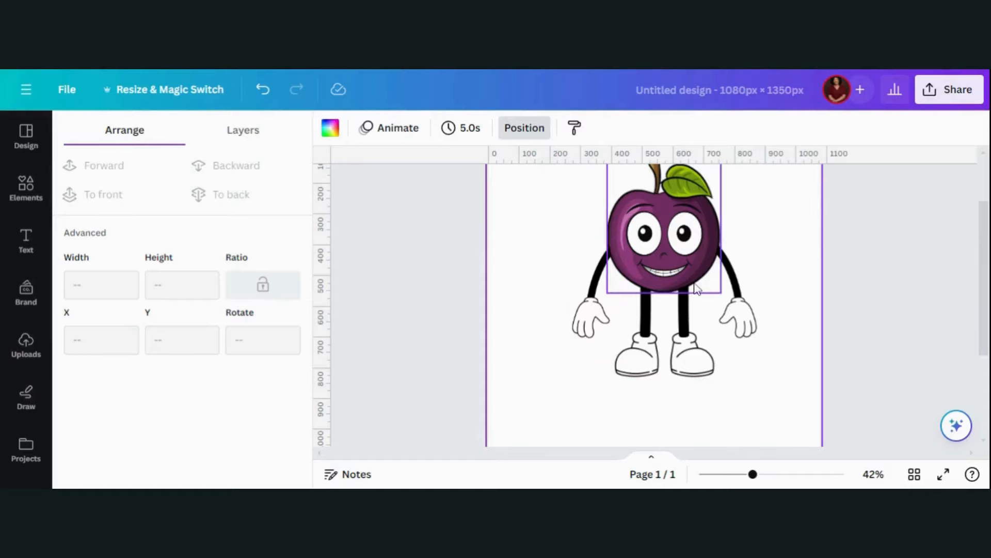
# - Recolour the white glove on the flipped arm to #743064, sampled from the plum's skin
pyautogui.click(582, 325)
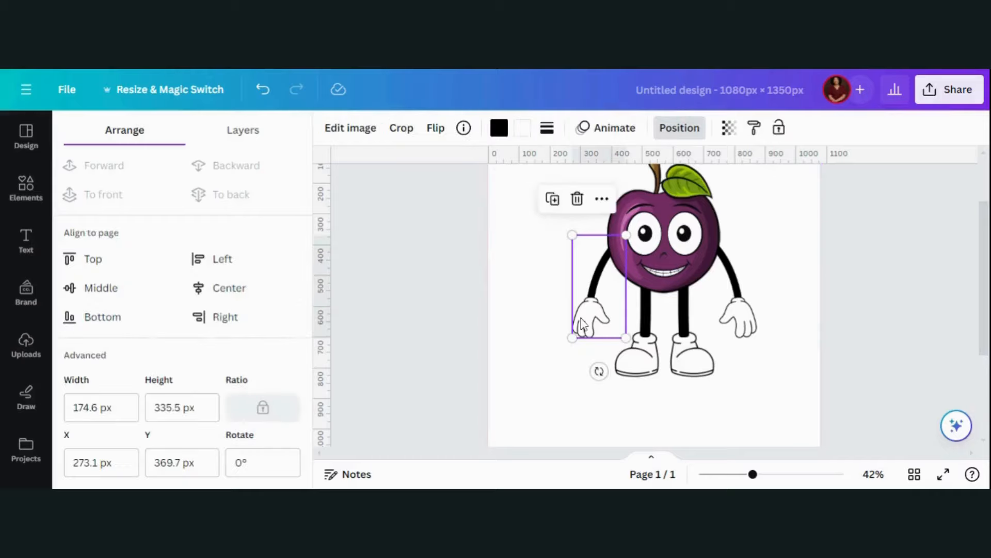
pyautogui.click(523, 132)
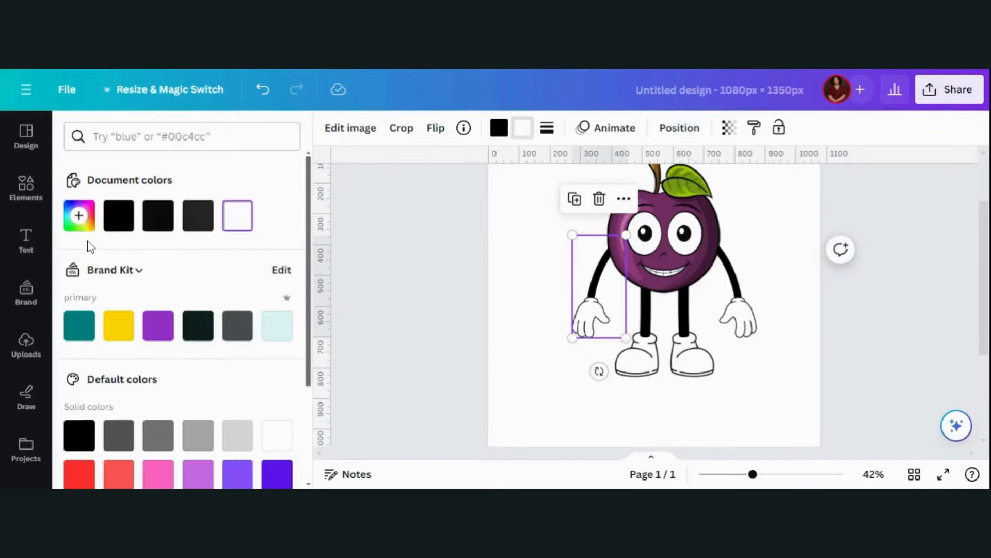
pyautogui.click(80, 216)
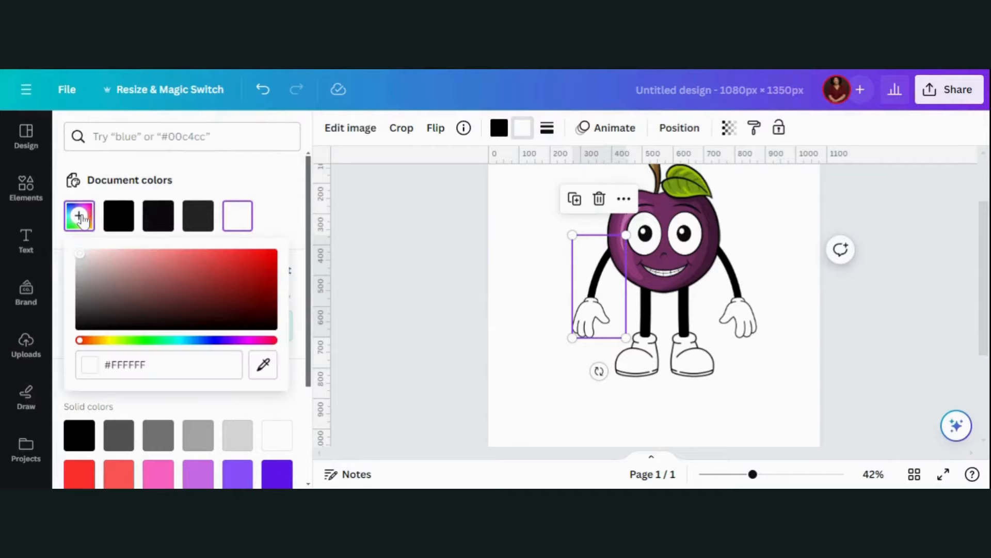
pyautogui.click(264, 366)
pyautogui.click(265, 366)
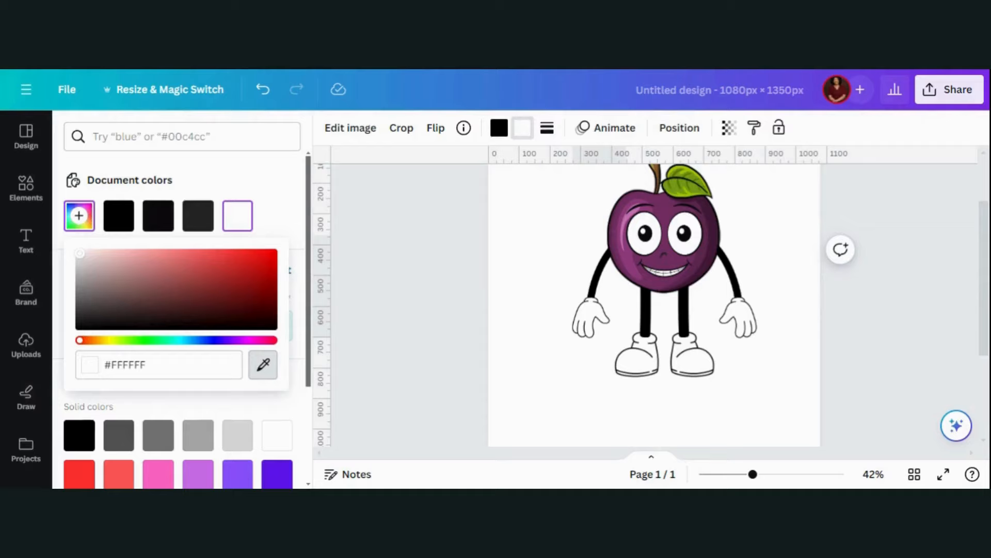
pyautogui.click(666, 214)
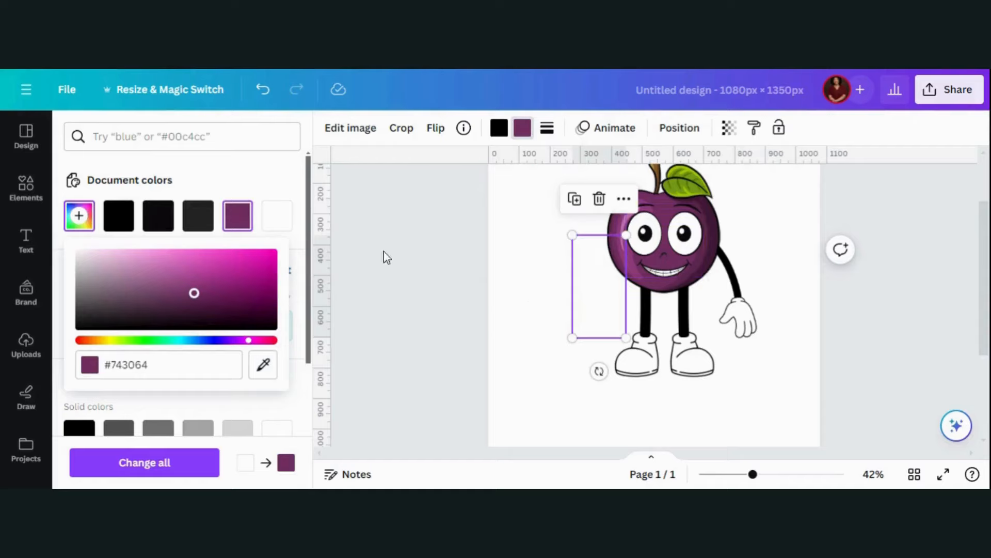
# - Apply the same purple #743064 to the other arm's glove and to both shoes
pyautogui.click(754, 326)
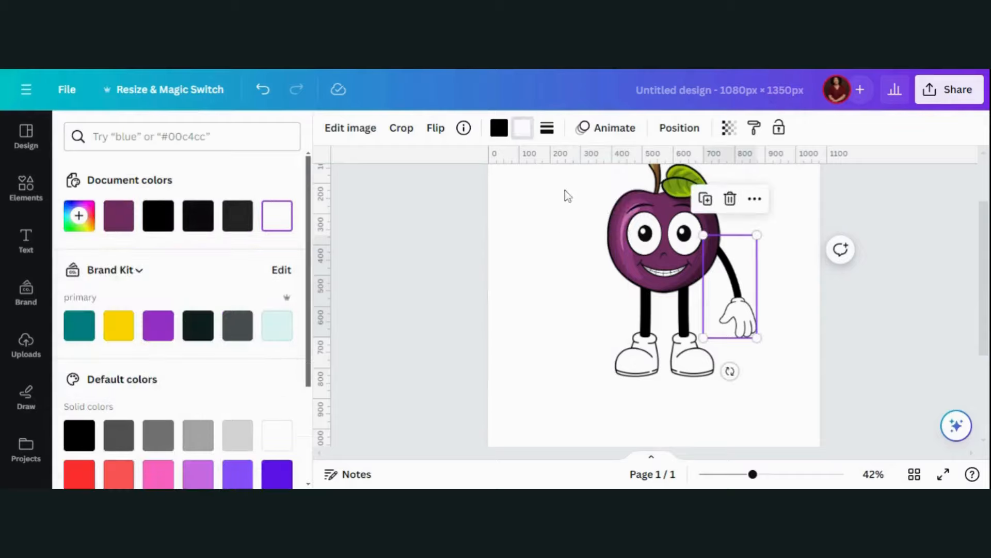
pyautogui.click(119, 215)
pyautogui.click(652, 356)
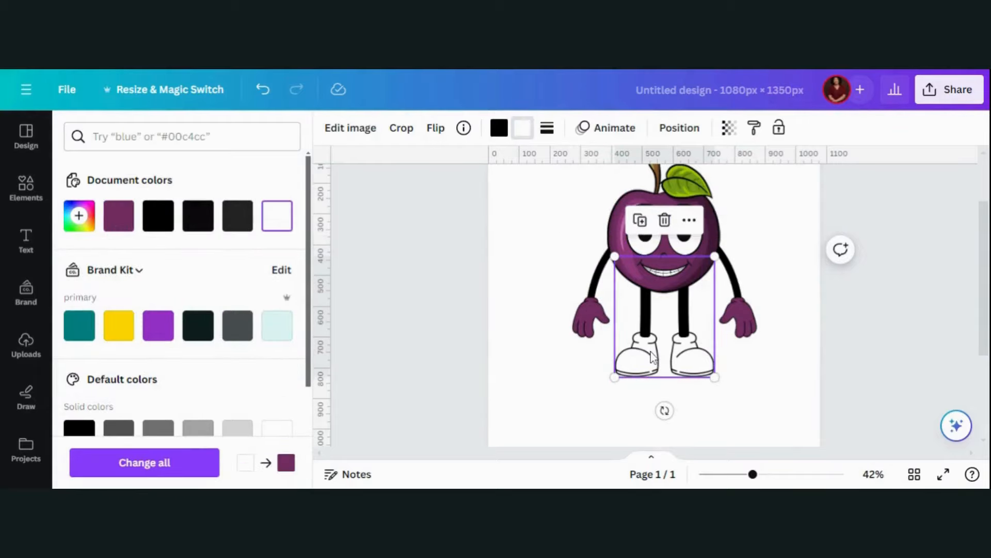
pyautogui.click(108, 219)
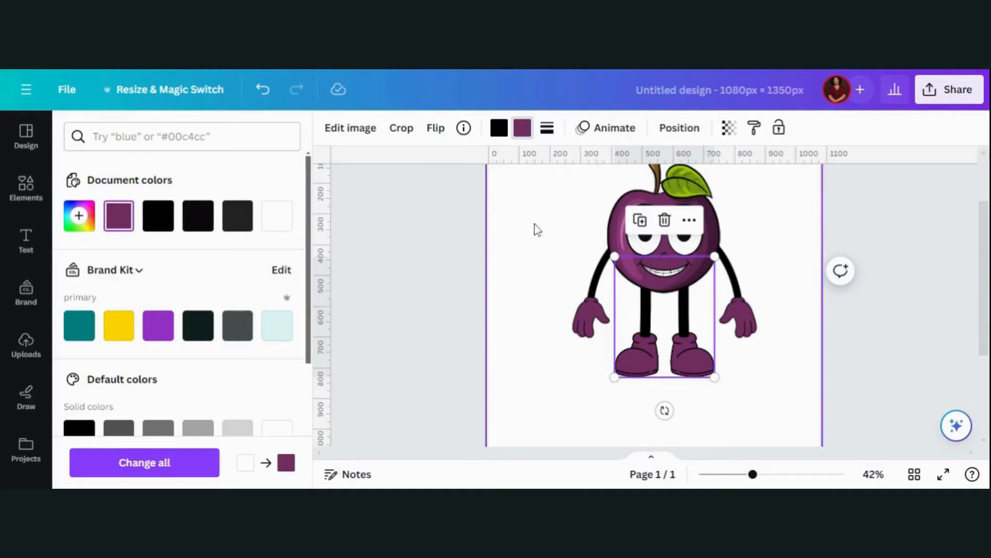
pyautogui.click(739, 326)
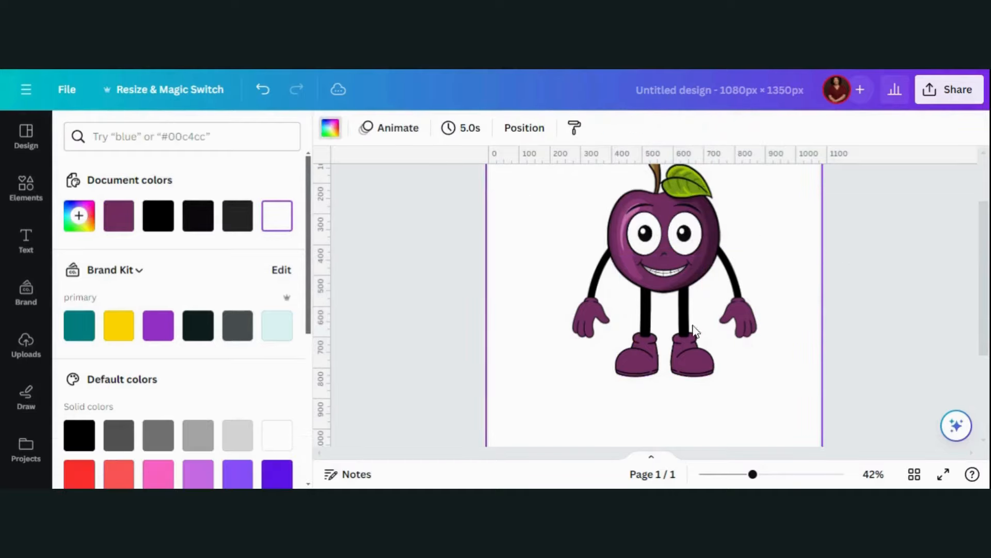
# - Group the plum, face, arms and legs into one character and move it lower on the page
pyautogui.moveTo(649, 286); pyautogui.dragTo(741, 385)
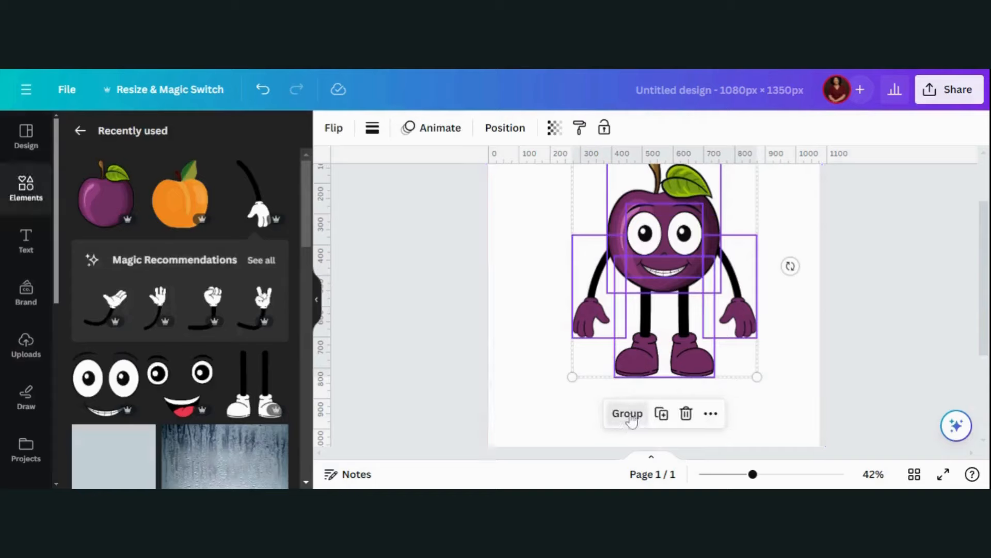
pyautogui.click(627, 414)
pyautogui.moveTo(657, 330); pyautogui.dragTo(647, 376)
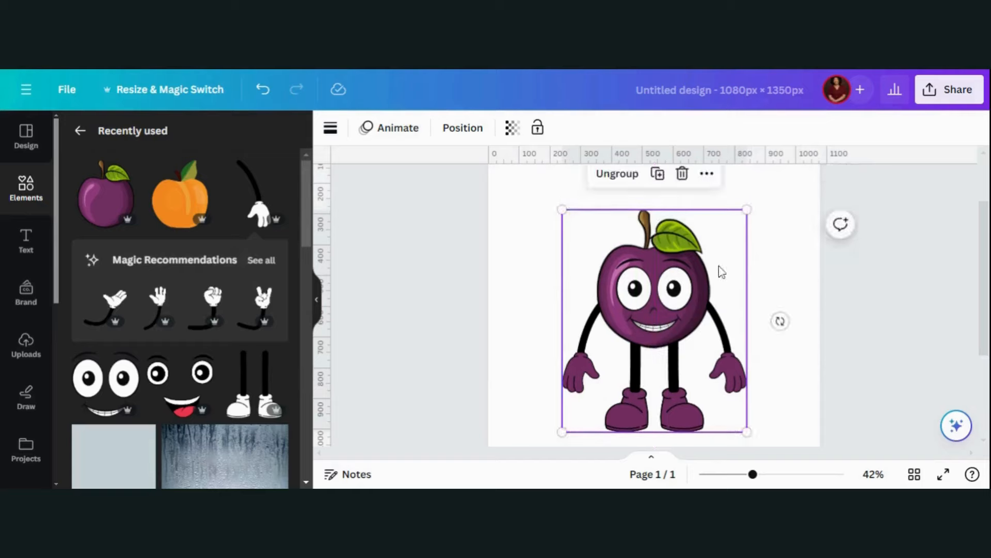
# - Enlarge the grouped plum character slightly, centre it horizontally in the page's lower part, and open the sharing options
pyautogui.moveTo(748, 209); pyautogui.dragTo(765, 188)
pyautogui.moveTo(676, 313); pyautogui.dragTo(667, 337)
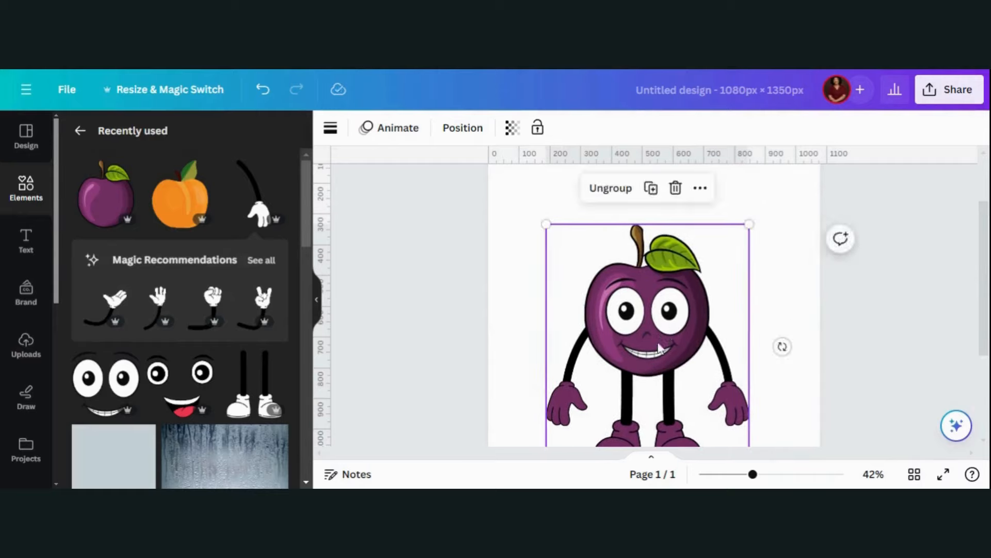
pyautogui.moveTo(656, 332); pyautogui.dragTo(662, 332)
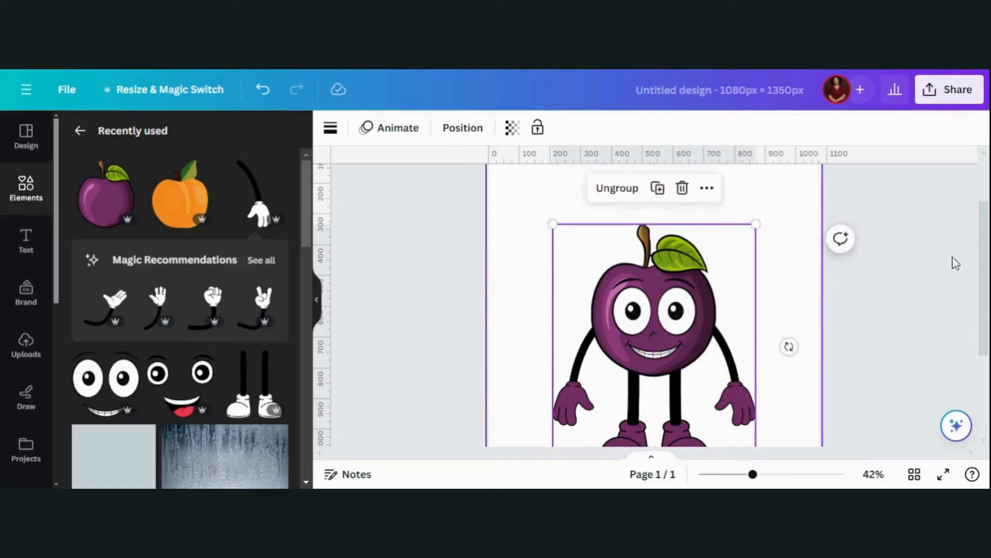
pyautogui.moveTo(987, 279); pyautogui.dragTo(988, 314)
pyautogui.moveTo(653, 298); pyautogui.dragTo(653, 315)
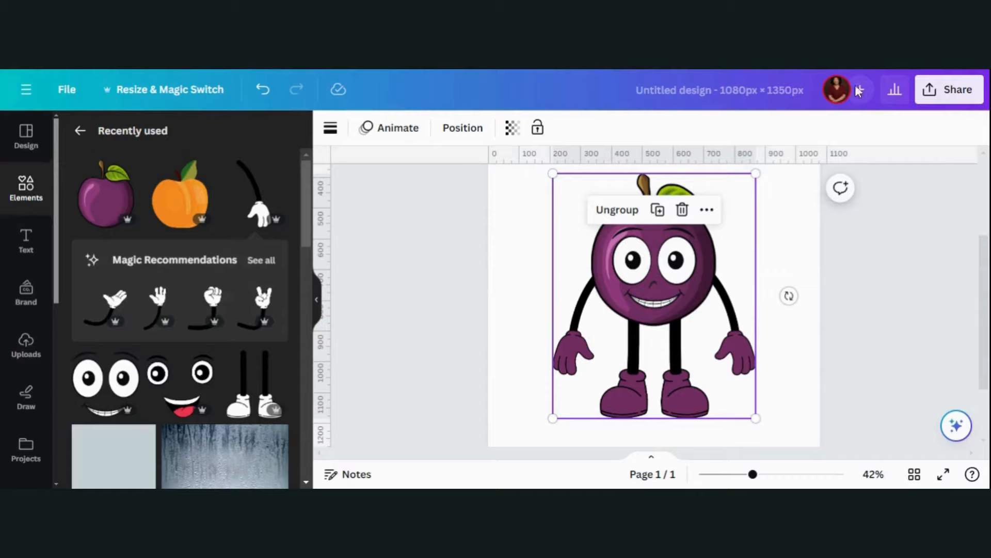
pyautogui.click(942, 96)
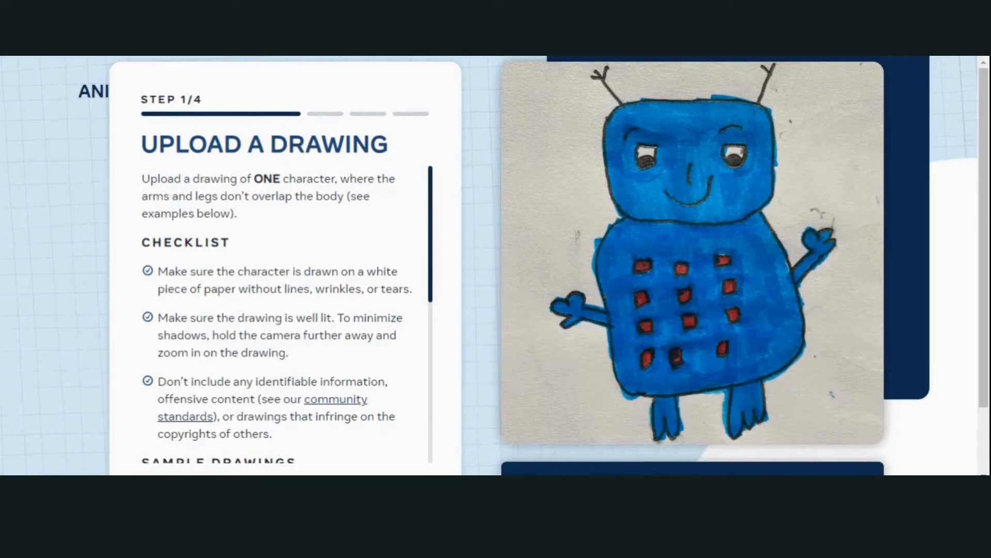
# - Switch to Animated Drawings, upload the plum character image, and agree to its use for research
pyautogui.scroll(-1, 985, 215)
pyautogui.scroll(-1, 900, 287)
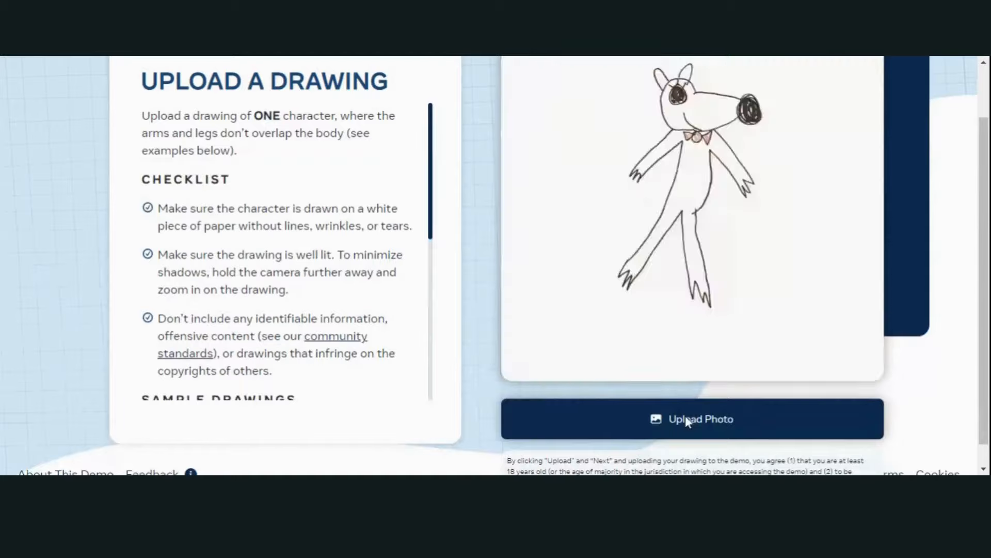
pyautogui.click(686, 419)
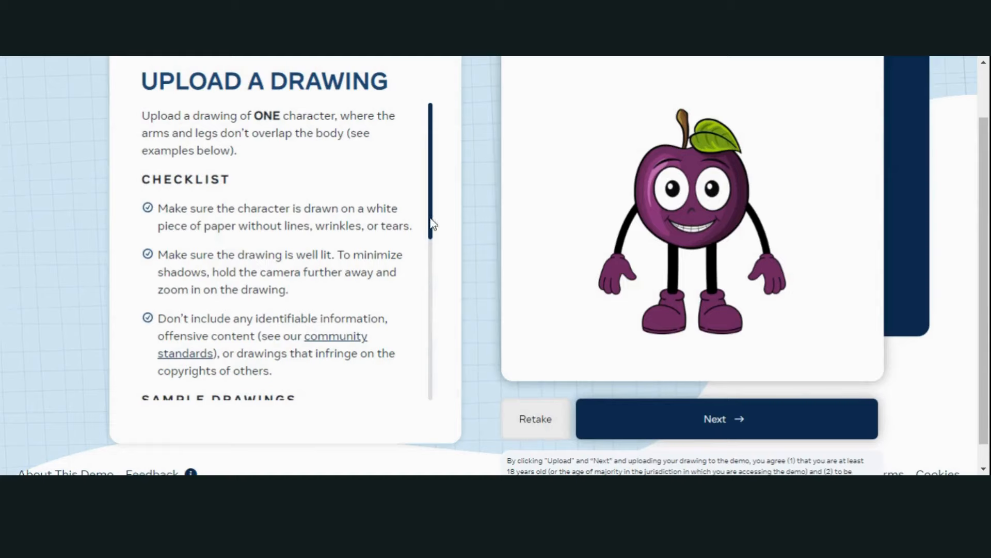
pyautogui.moveTo(432, 228); pyautogui.dragTo(432, 248)
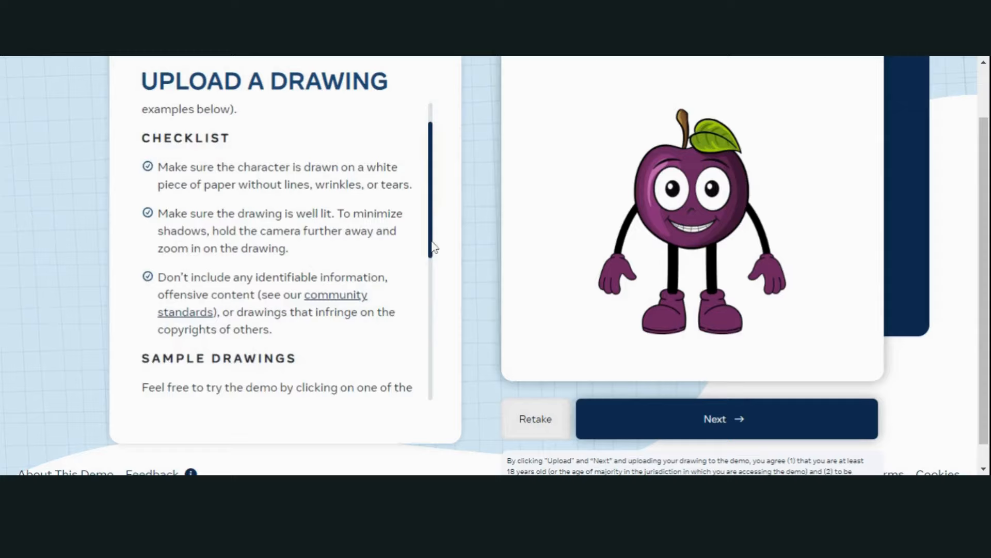
pyautogui.click(722, 433)
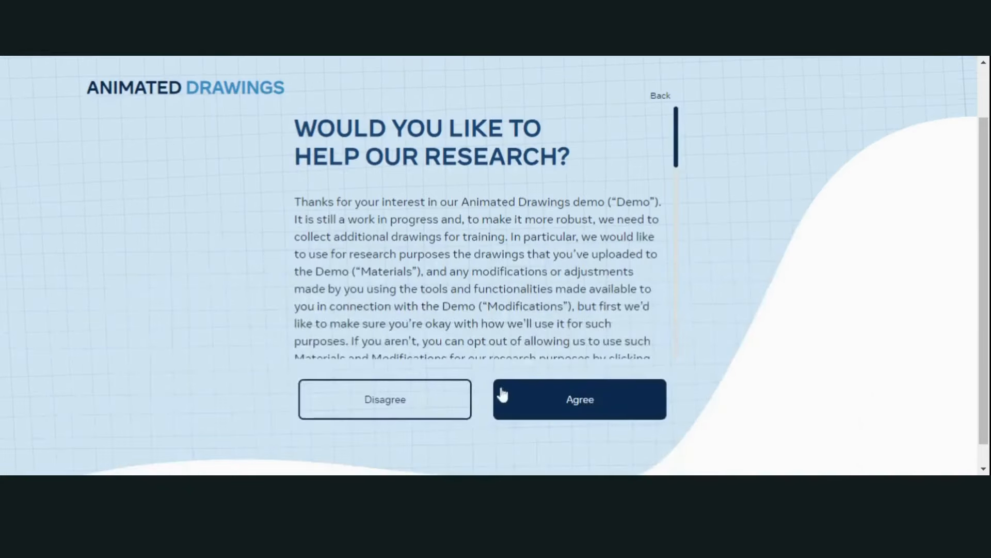
pyautogui.click(575, 403)
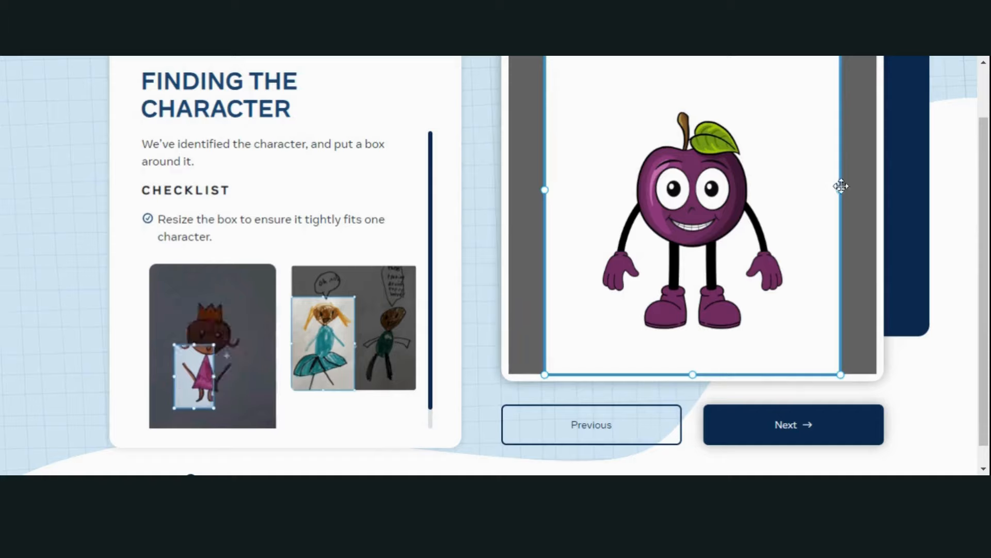
# - Resize the character box on all four sides so it fits closely around the plum, including its leaf, hands and shoes
pyautogui.moveTo(841, 191); pyautogui.dragTo(791, 207)
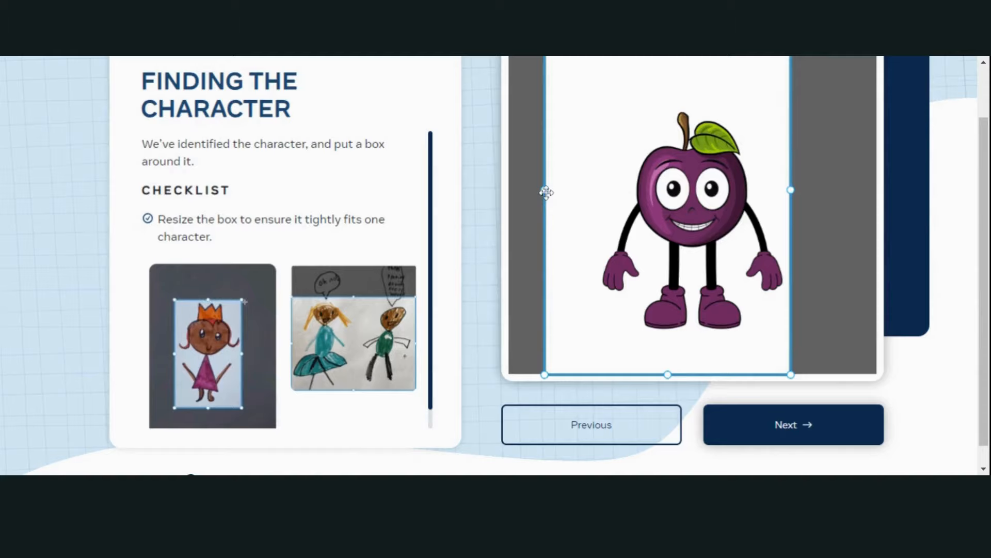
pyautogui.moveTo(573, 194); pyautogui.dragTo(590, 202)
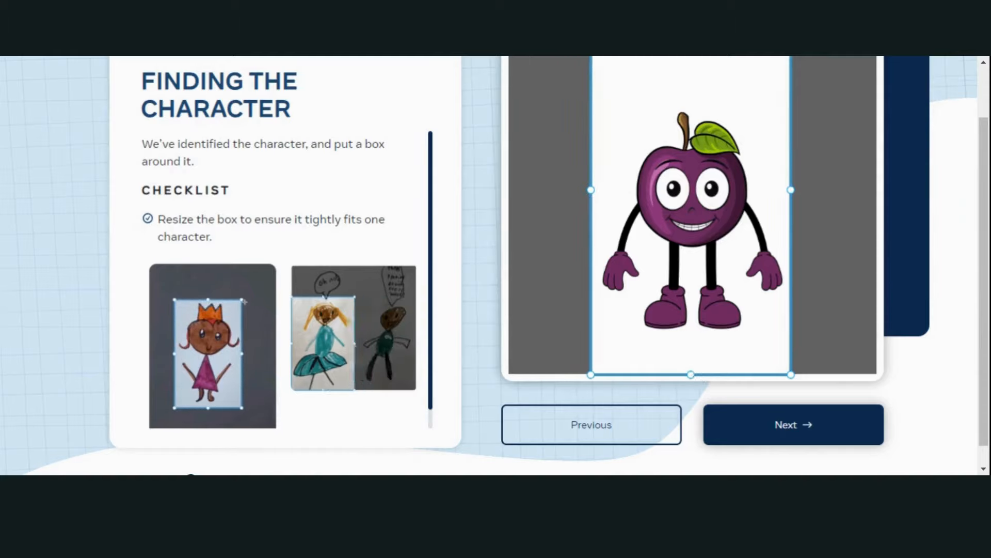
pyautogui.moveTo(691, 374); pyautogui.dragTo(692, 339)
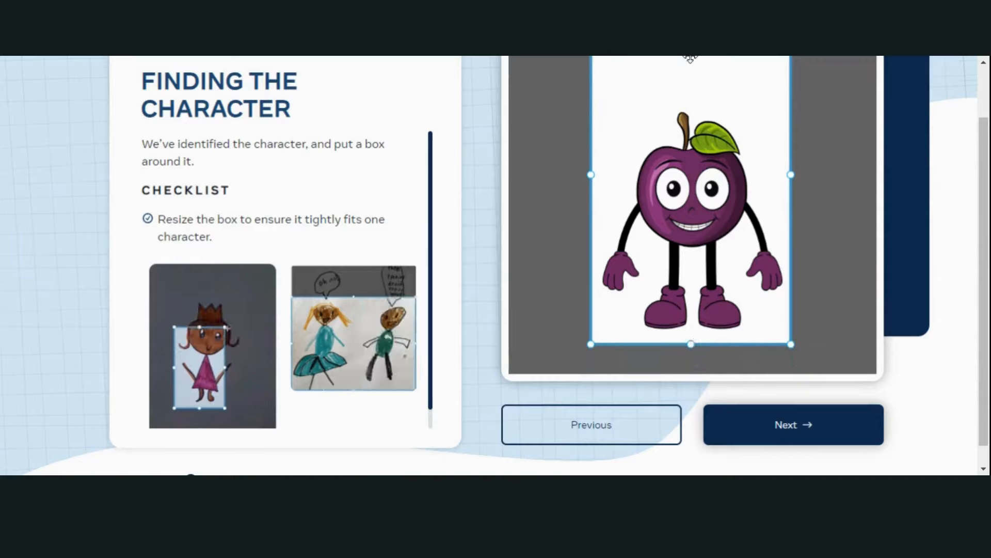
pyautogui.moveTo(688, 62); pyautogui.dragTo(688, 99)
pyautogui.moveTo(986, 194); pyautogui.dragTo(695, 98)
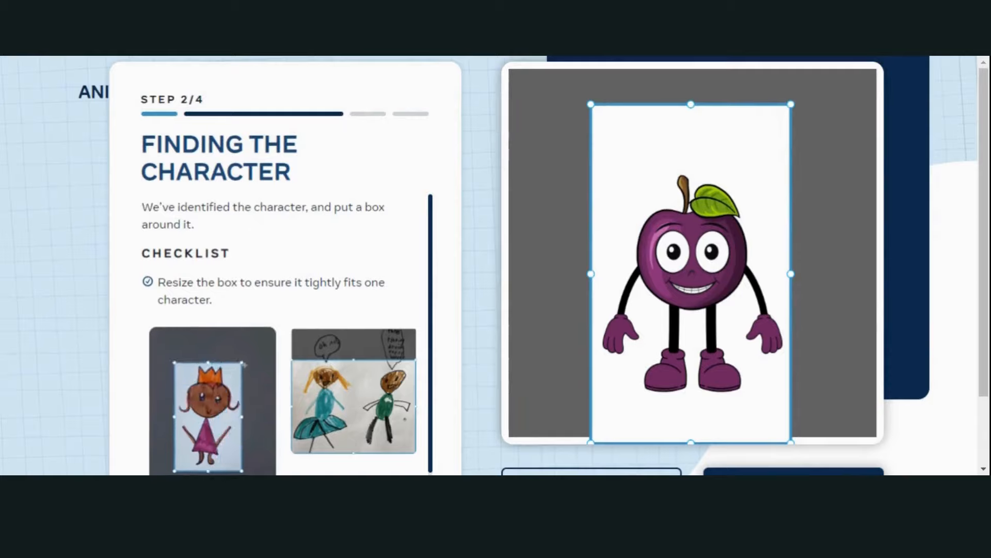
pyautogui.moveTo(689, 104); pyautogui.dragTo(693, 158)
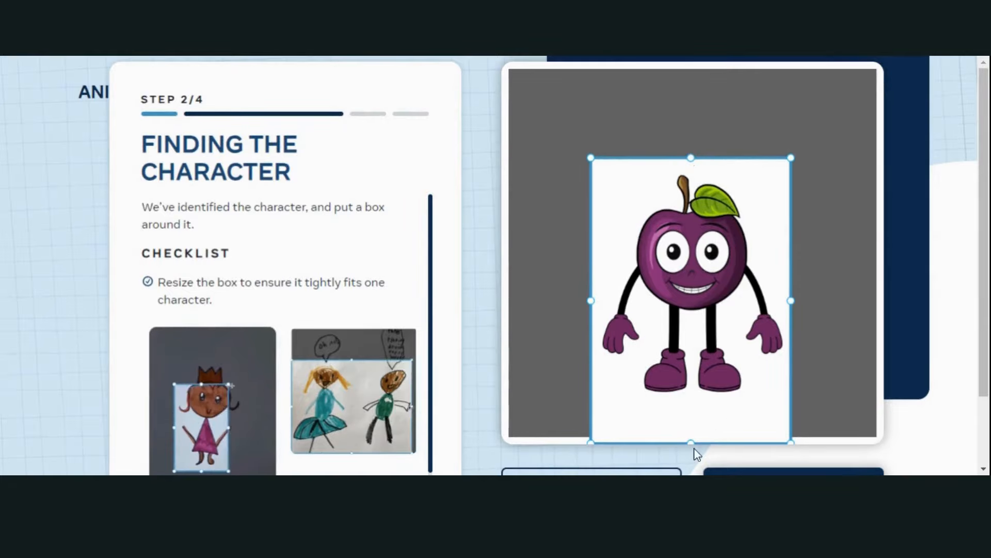
pyautogui.moveTo(687, 440); pyautogui.dragTo(692, 411)
pyautogui.moveTo(703, 276)
pyautogui.mouseDown()
pyautogui.moveTo(705, 243)
pyautogui.moveTo(704, 278)
pyautogui.mouseUp()
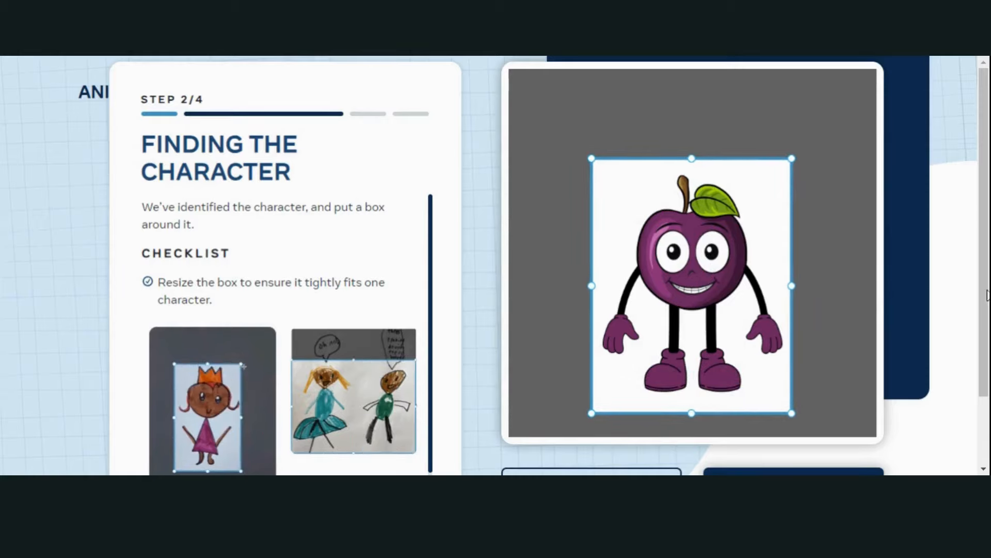
# - Accept the fitted character box and the separated plum mask without further corrections
pyautogui.scroll(-1, 987, 291)
pyautogui.click(792, 446)
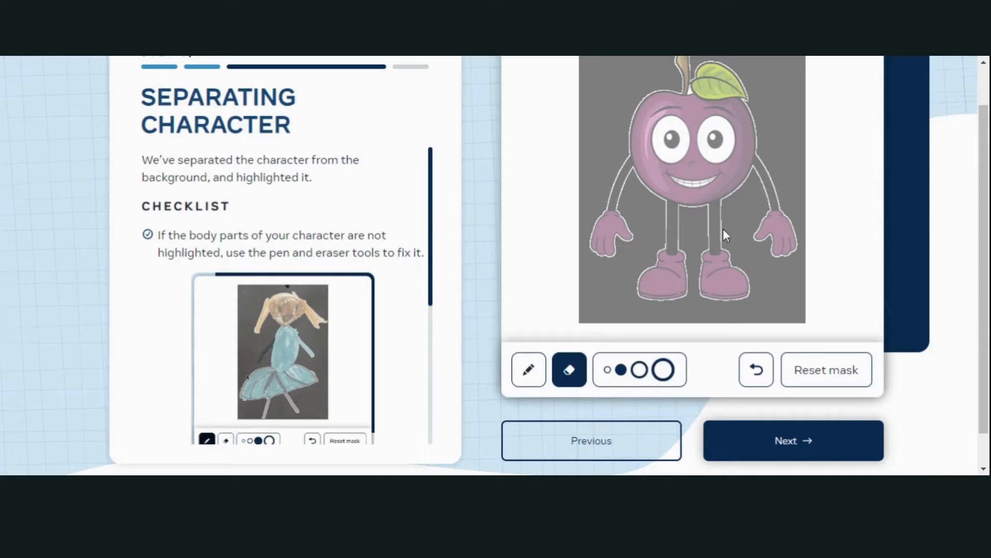
pyautogui.click(798, 445)
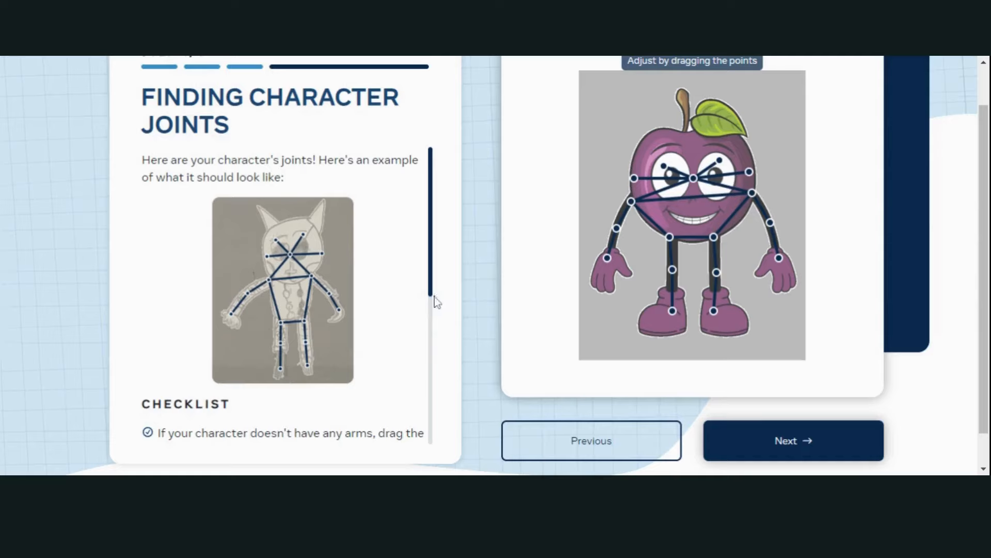
# - Check the joint guidance, accept the plum's joints, and apply the first motion in the gallery's third row
pyautogui.click(432, 319)
pyautogui.moveTo(432, 319); pyautogui.dragTo(443, 332)
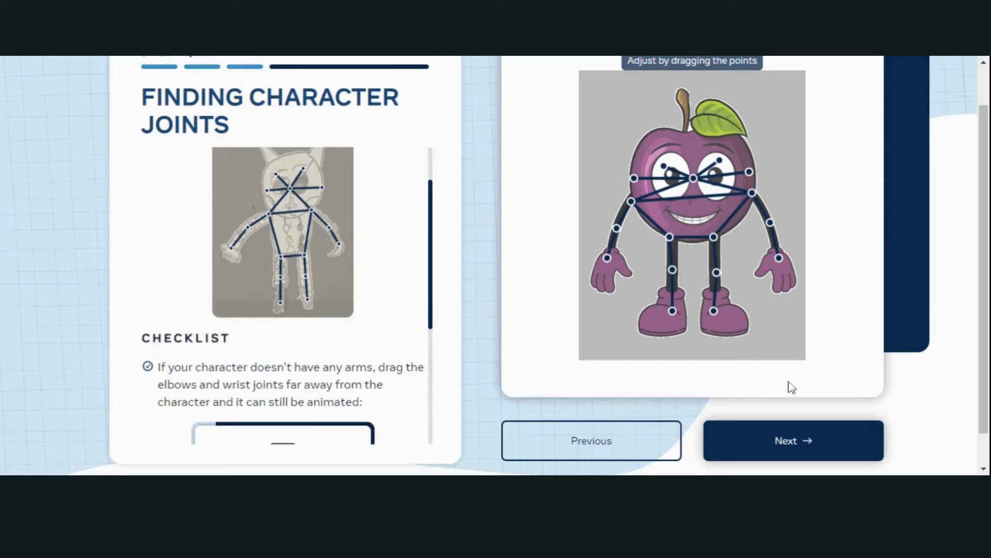
pyautogui.click(793, 453)
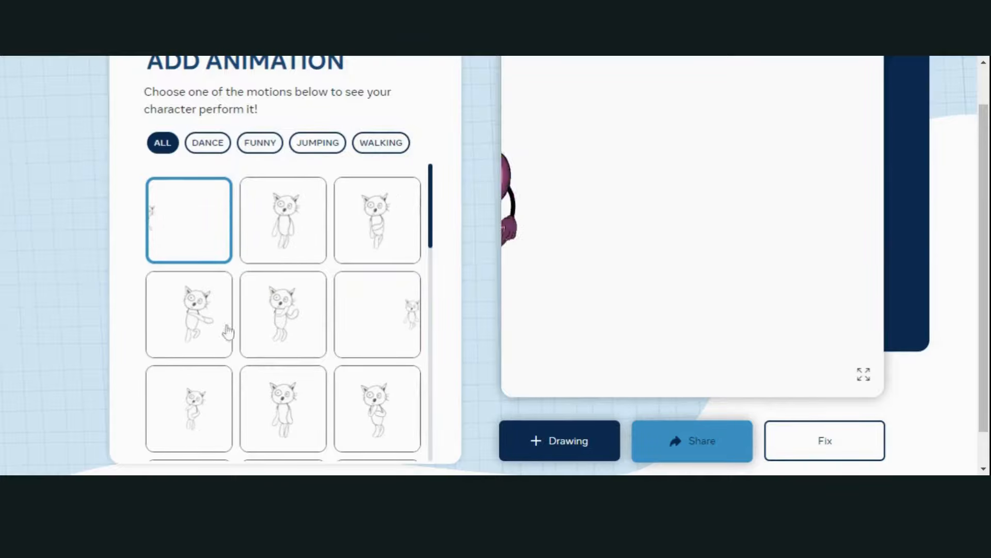
pyautogui.click(198, 409)
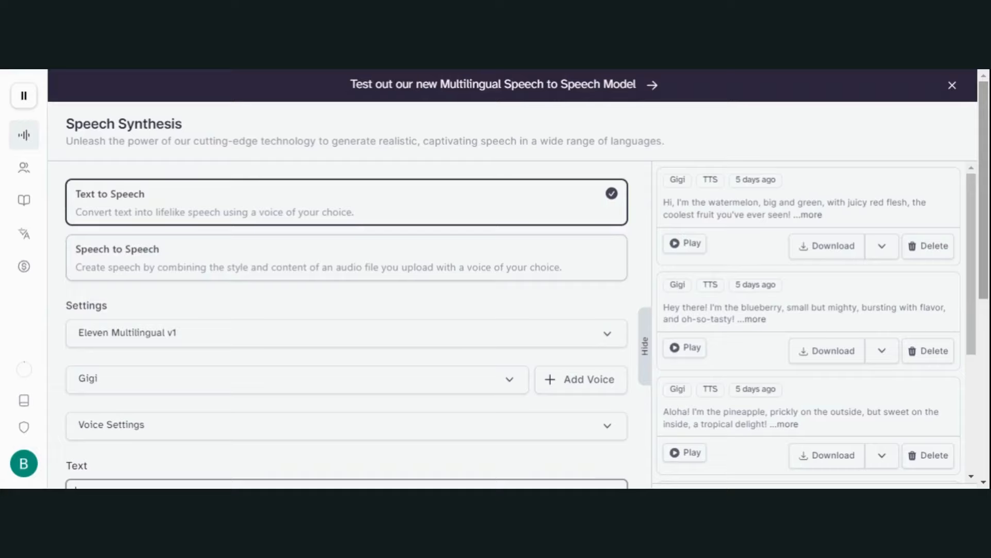
# - In ElevenLabs, replace the speech text with "Greetings! I'm the plum, purple and plump, with juicy flesh, I'm a tasty little hump!"
pyautogui.moveTo(984, 237); pyautogui.dragTo(984, 299)
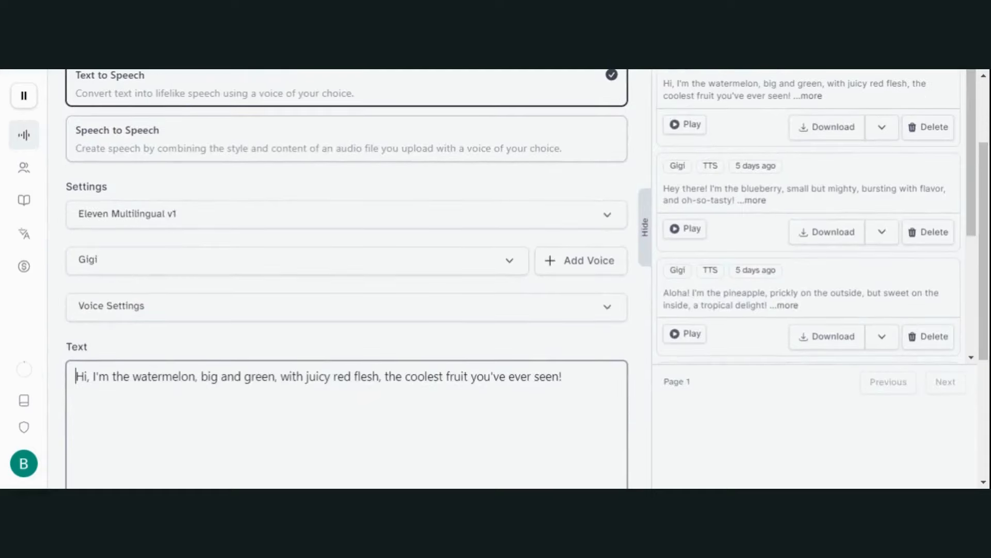
pyautogui.moveTo(76, 376); pyautogui.dragTo(562, 376)
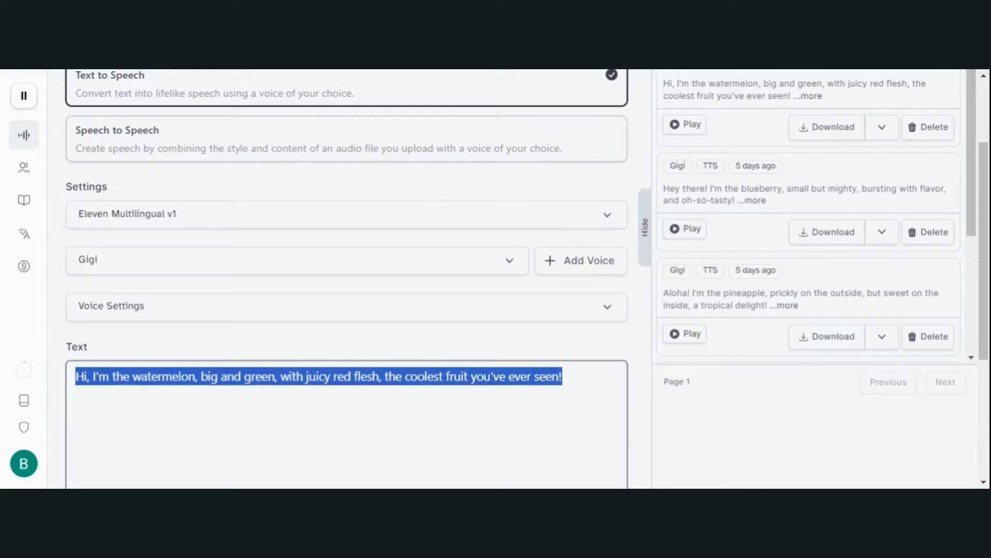
pyautogui.write("Greetings! I'm the plum, purple and plump, with juicy flesh, I'm a tasty little hump!")
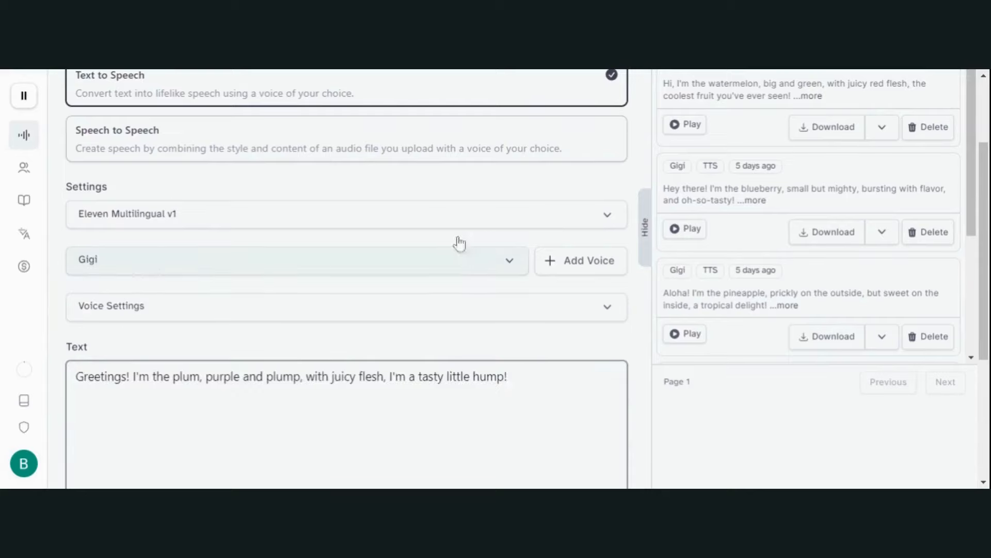
# - Review the available voices, keep Gigi, and generate the plum's speech
pyautogui.click(510, 267)
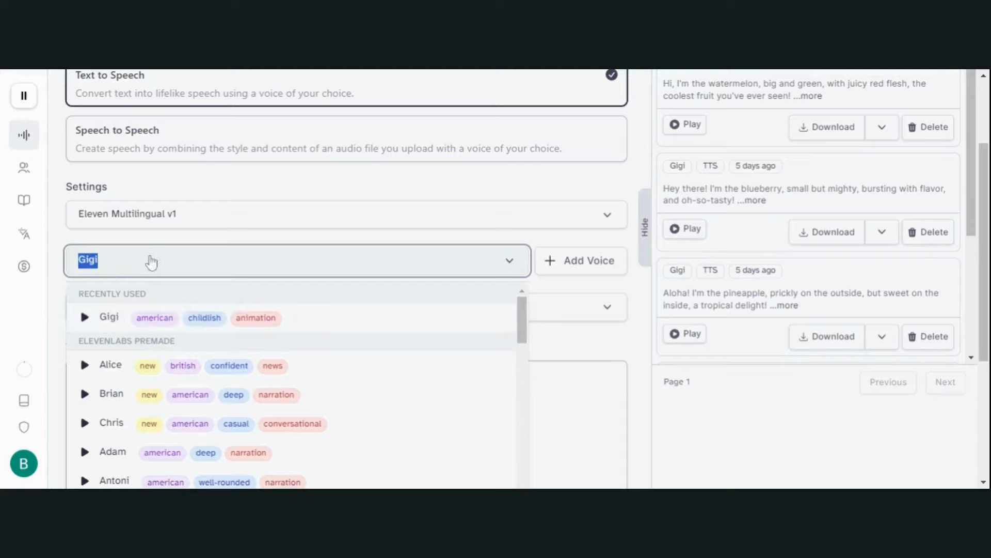
pyautogui.click(534, 290)
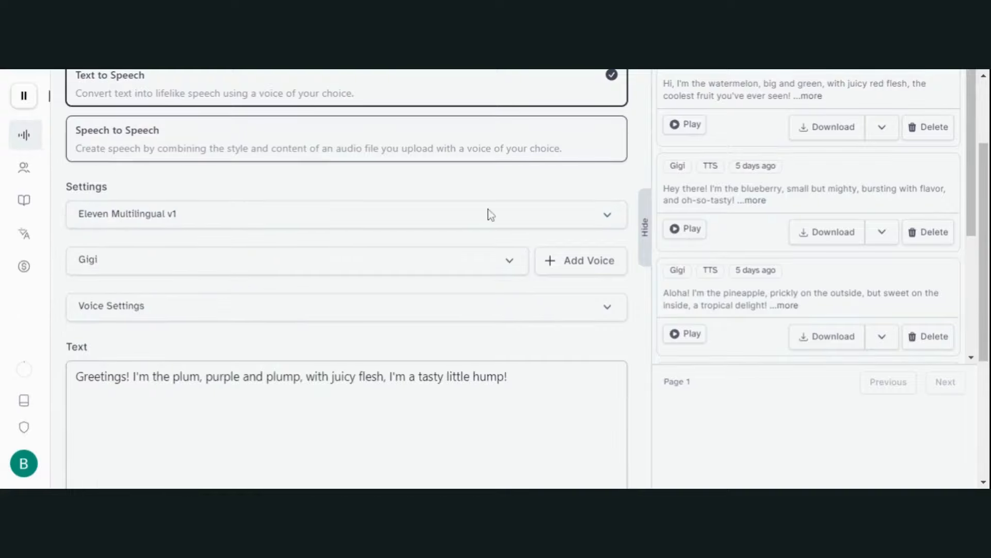
pyautogui.moveTo(985, 253); pyautogui.dragTo(986, 378)
pyautogui.click(349, 454)
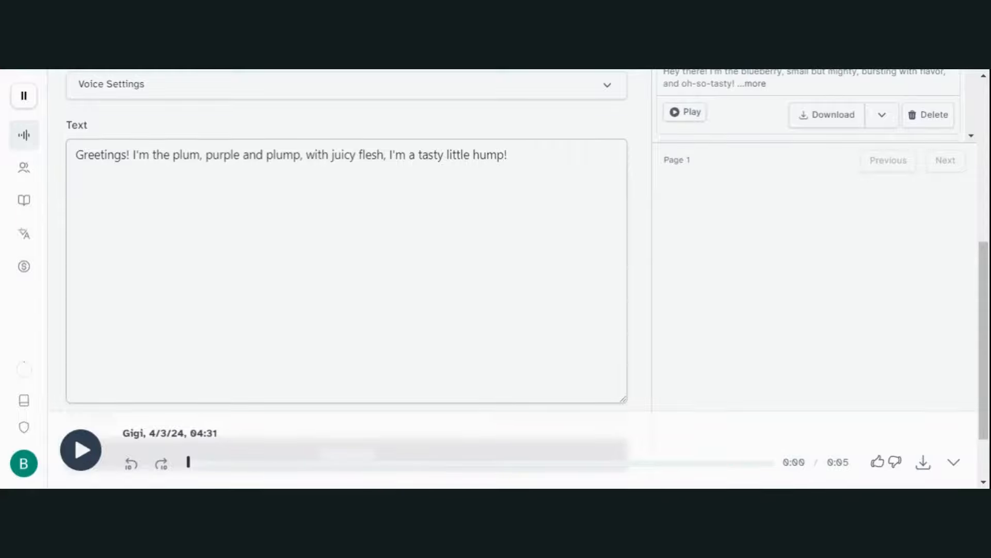
# - Download the newly generated plum speech from the history list
pyautogui.scroll(3, 346, 258)
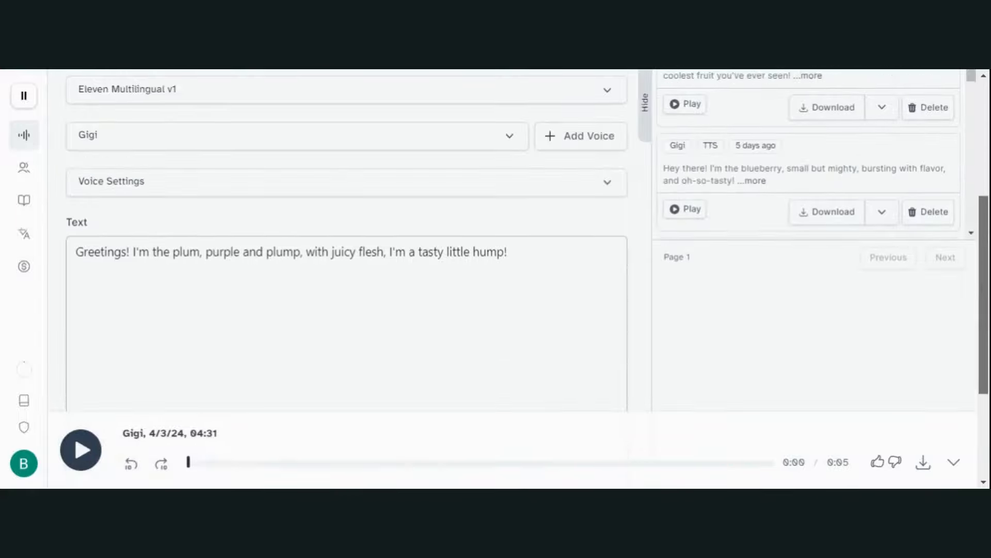
pyautogui.scroll(5, 827, 224)
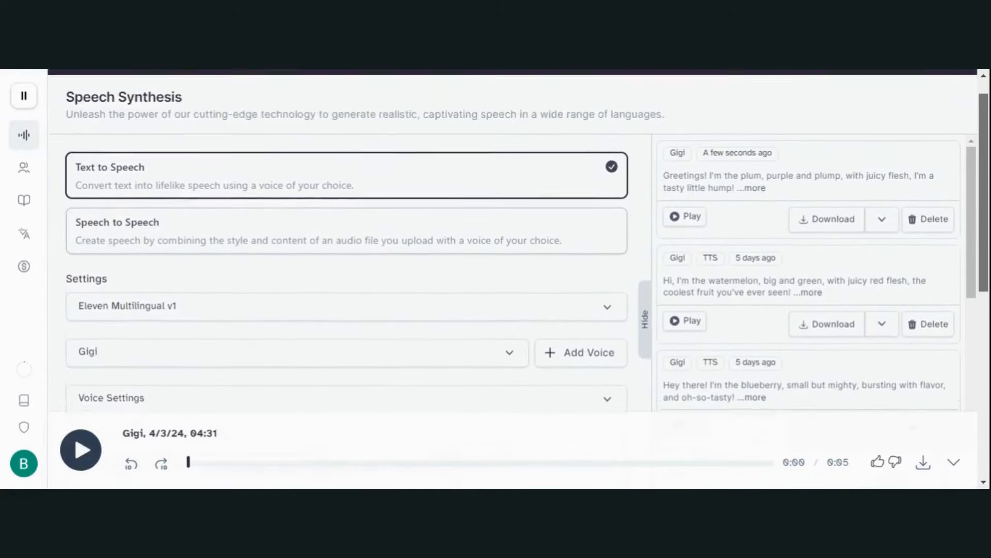
pyautogui.click(817, 248)
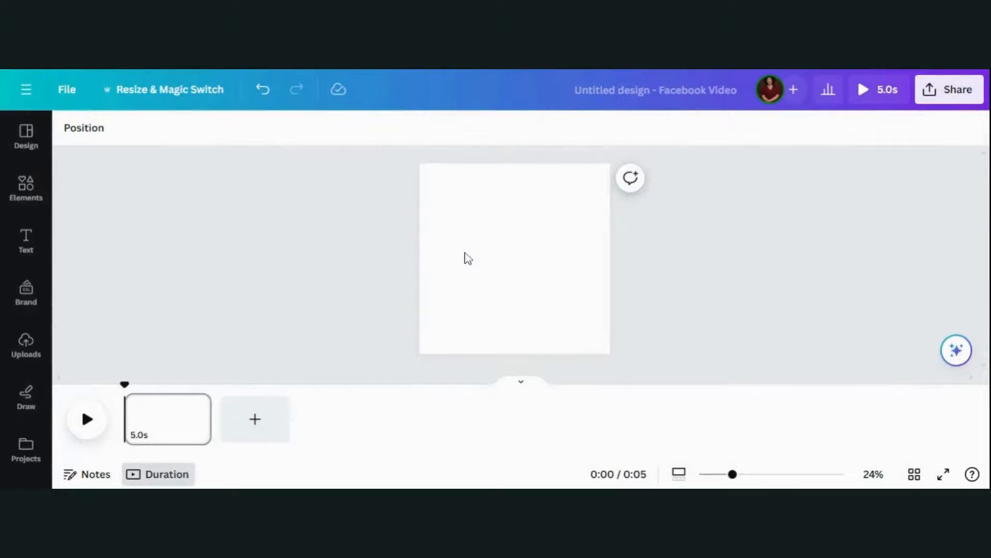
# - Switch to Canva and add the uploaded 9.3 s plum animation to the blank Facebook Video page
pyautogui.click(468, 258)
pyautogui.moveTo(733, 474); pyautogui.dragTo(740, 474)
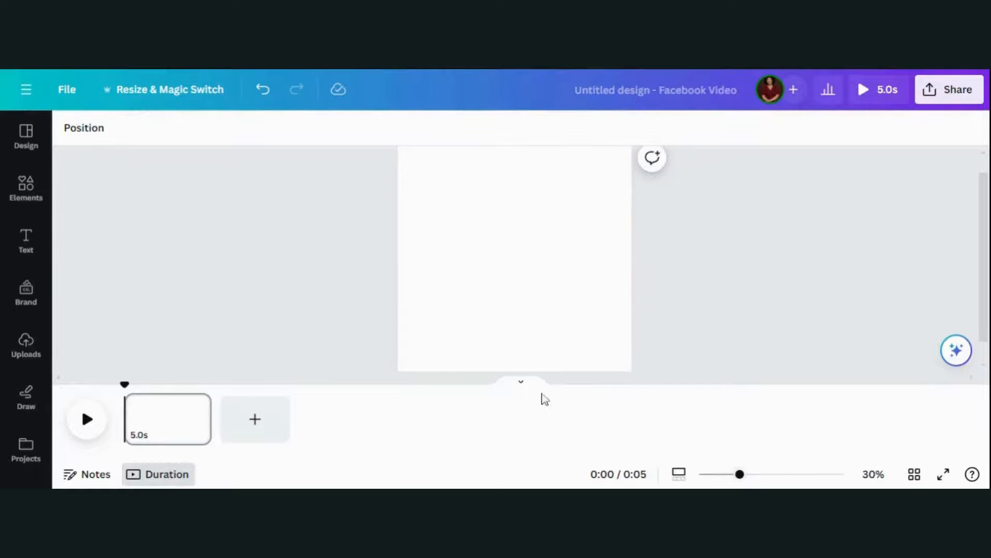
pyautogui.click(26, 351)
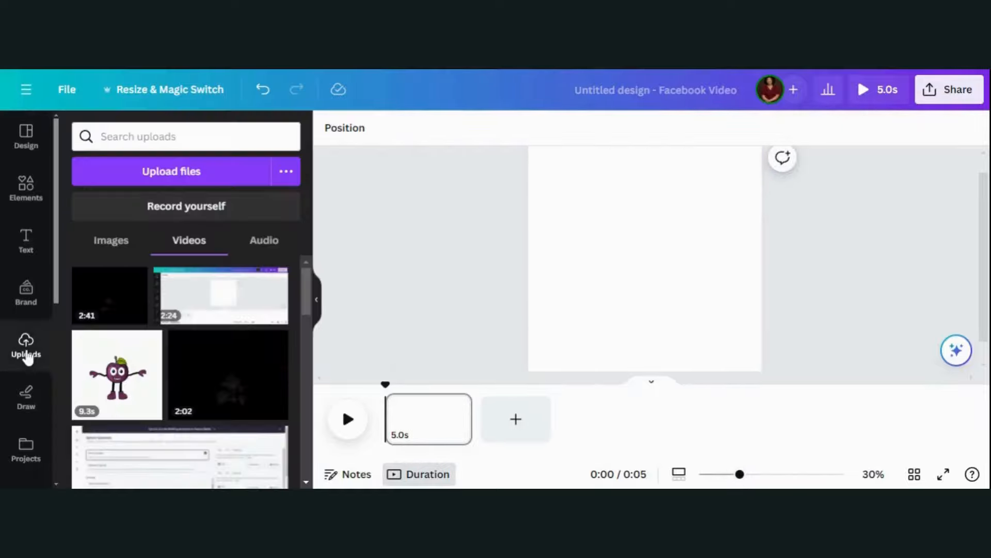
pyautogui.click(125, 371)
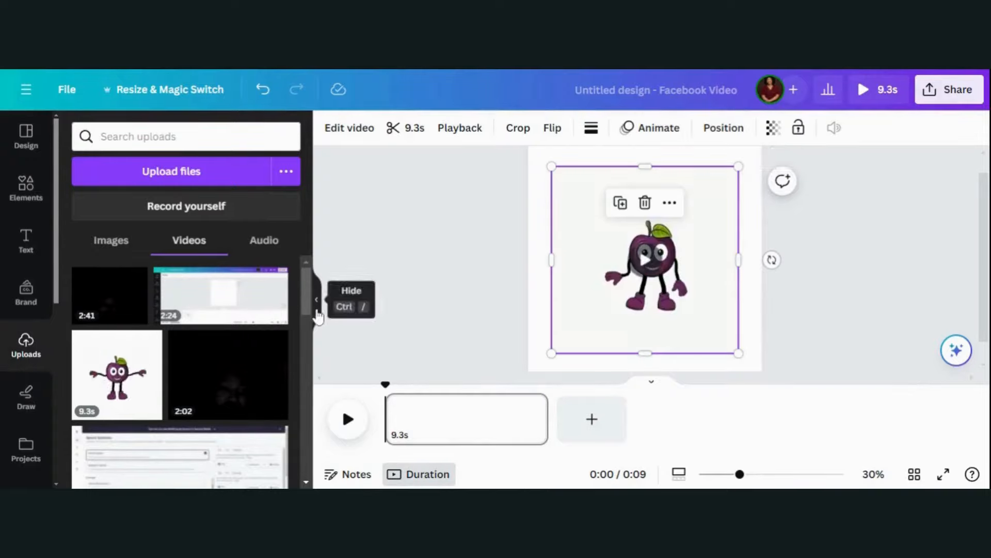
# - Add the uploaded ElevenLabs_2024-04-03 voice clip and shorten the plum page to 5.2 s
pyautogui.click(268, 242)
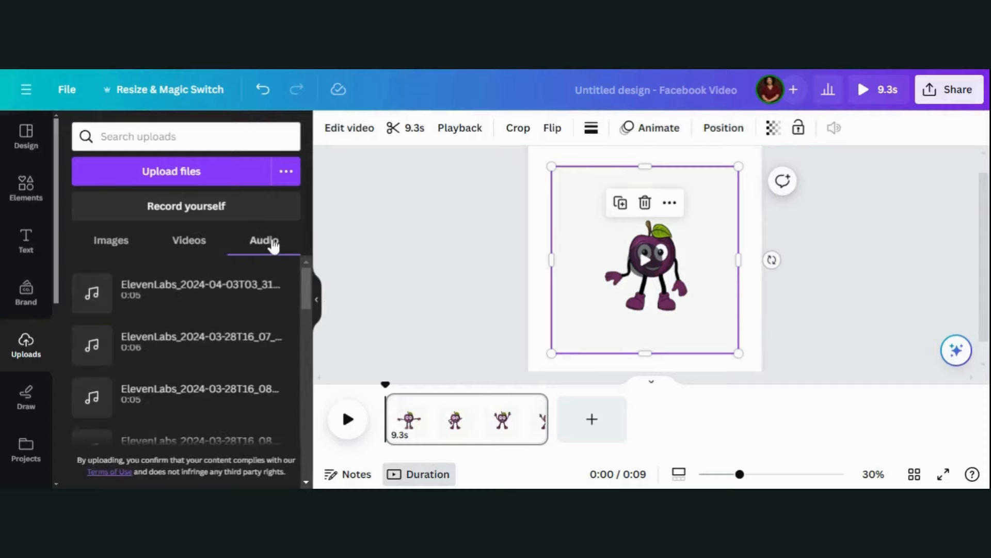
pyautogui.click(216, 291)
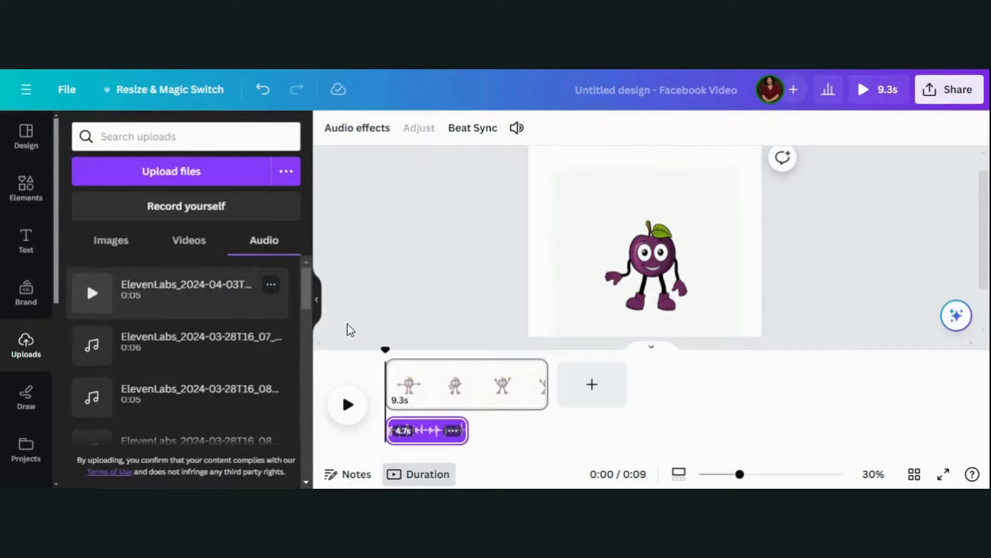
pyautogui.click(318, 308)
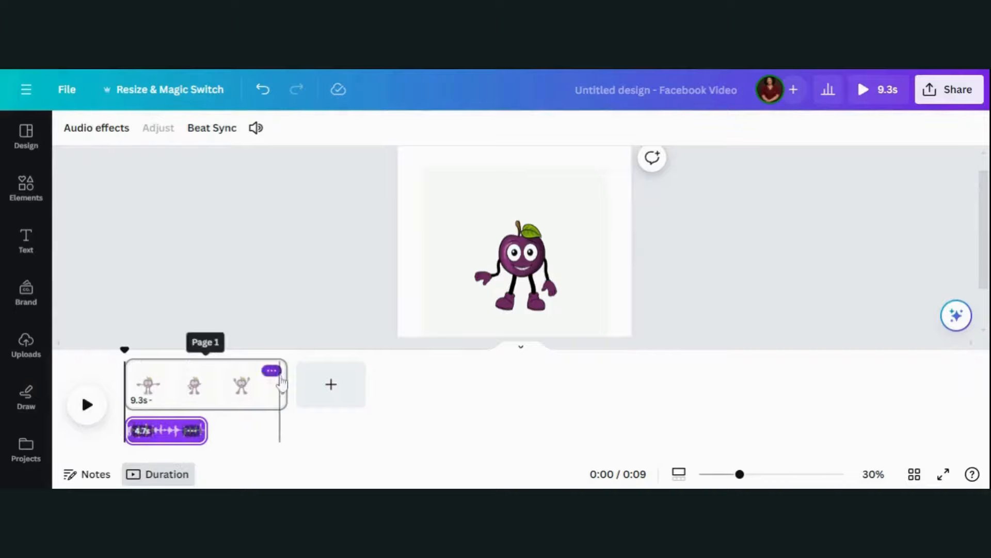
pyautogui.moveTo(280, 396); pyautogui.dragTo(210, 405)
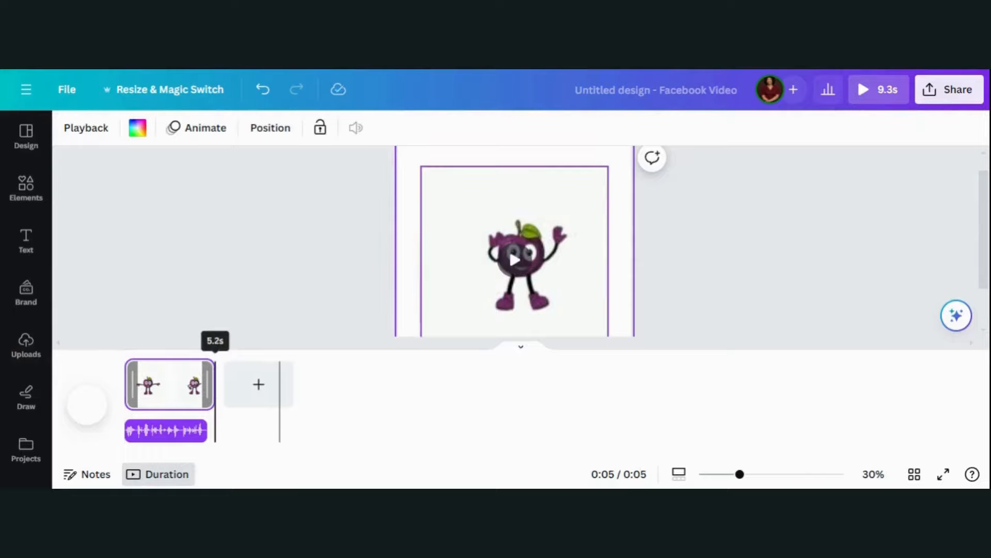
# - Try to remove the plum video's background with Background Remover
pyautogui.click(489, 287)
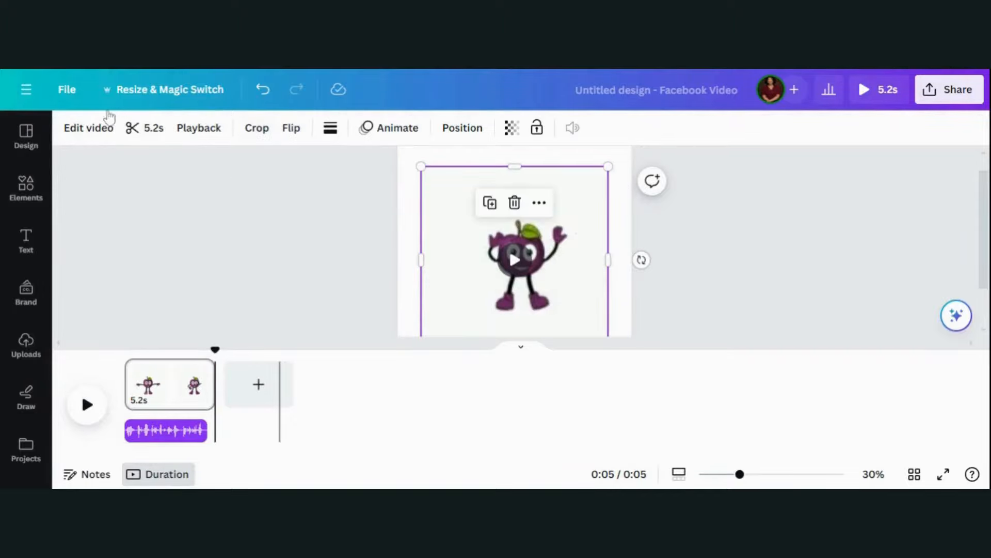
pyautogui.click(93, 129)
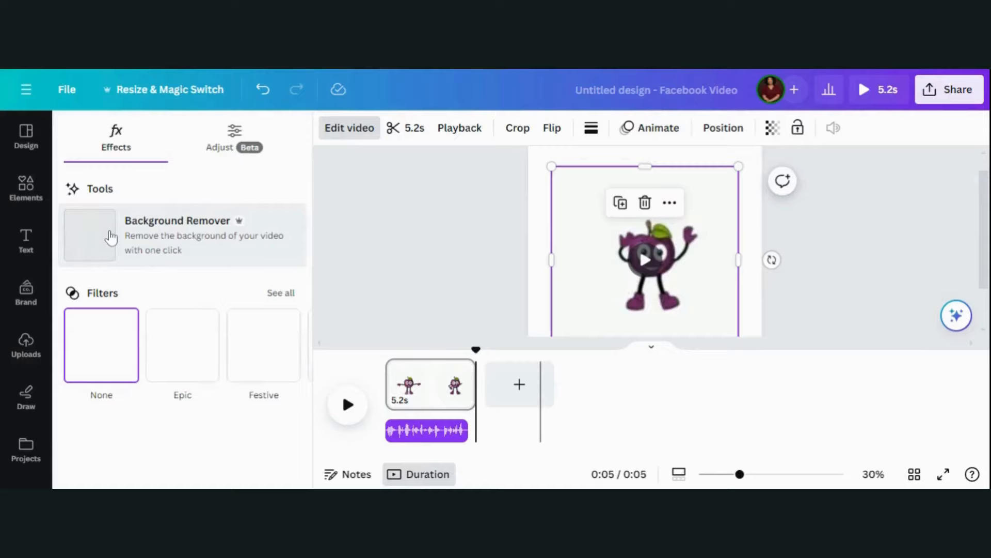
pyautogui.click(150, 246)
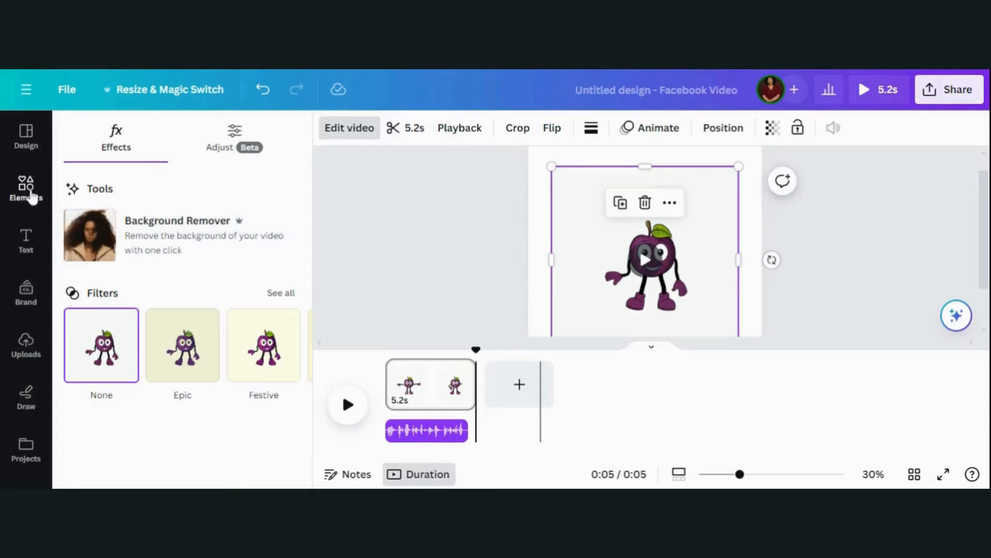
# - Search the elements library for "cartoon background"
pyautogui.click(27, 188)
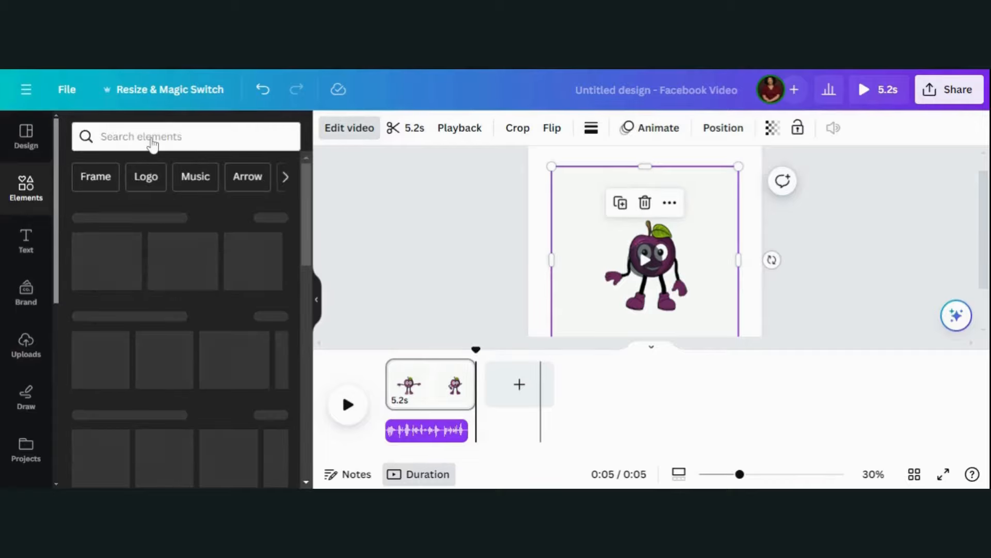
pyautogui.click(149, 137)
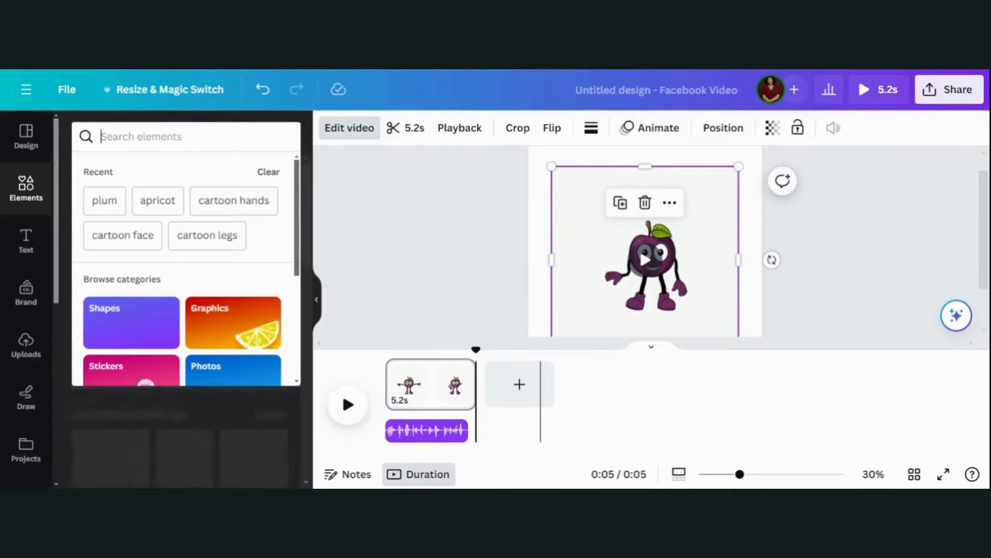
pyautogui.write('cartoon')
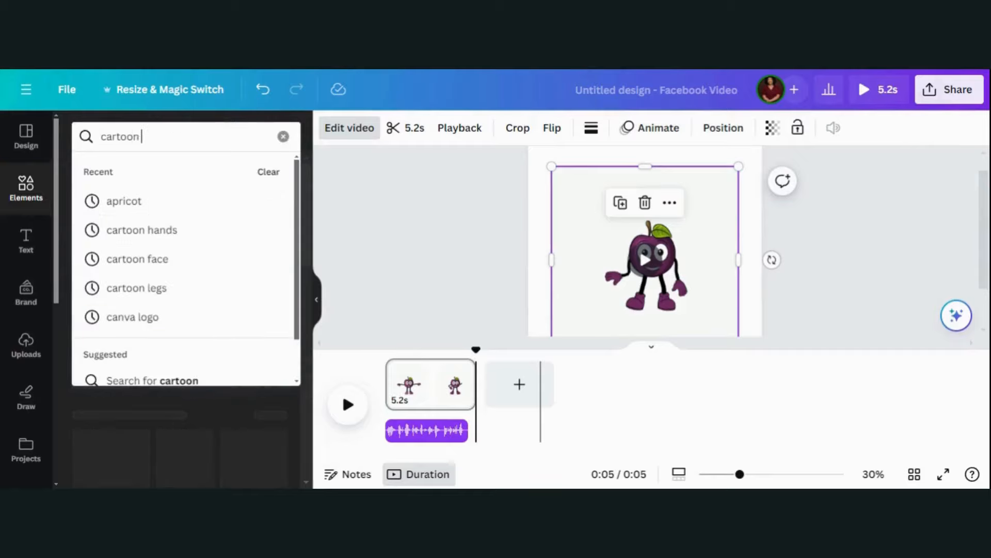
pyautogui.write(' back')
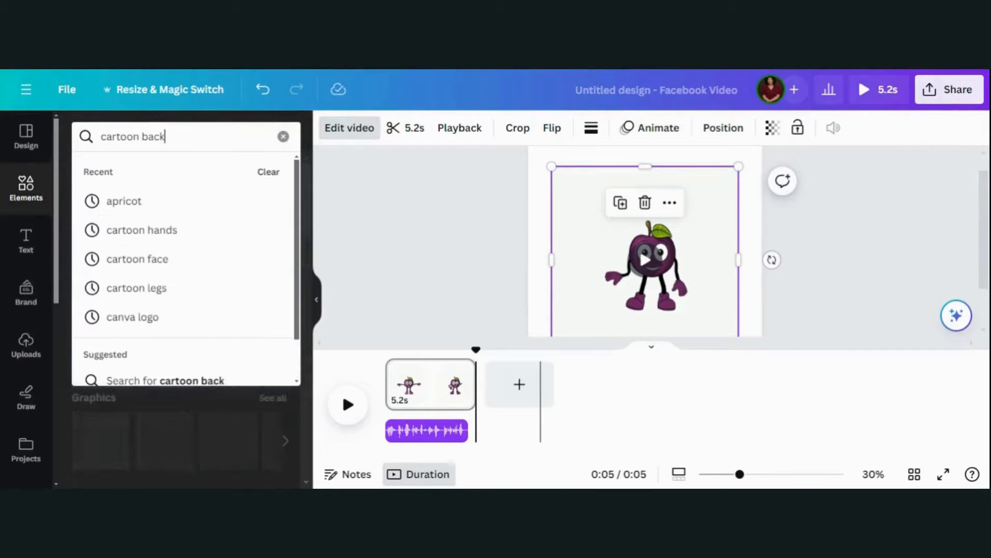
pyautogui.write('gr')
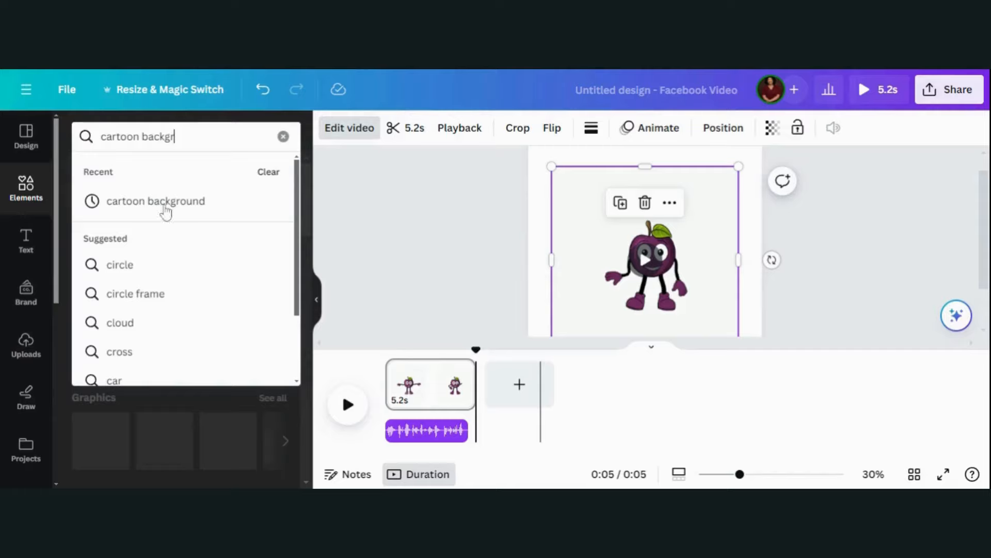
pyautogui.click(164, 210)
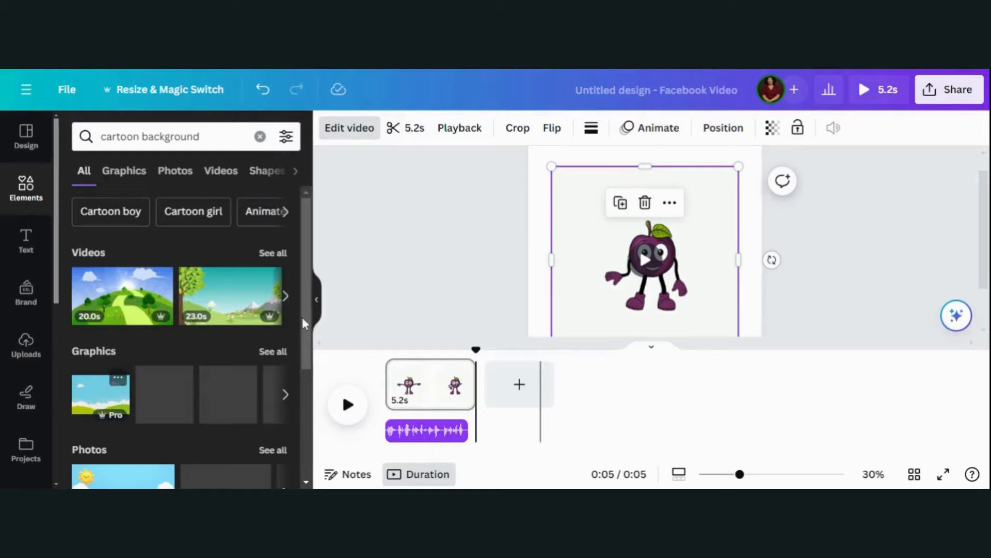
# - Add the blue sky photo with the smiling sun and clouds, and set it as the page background
pyautogui.scroll(-2, 307, 371)
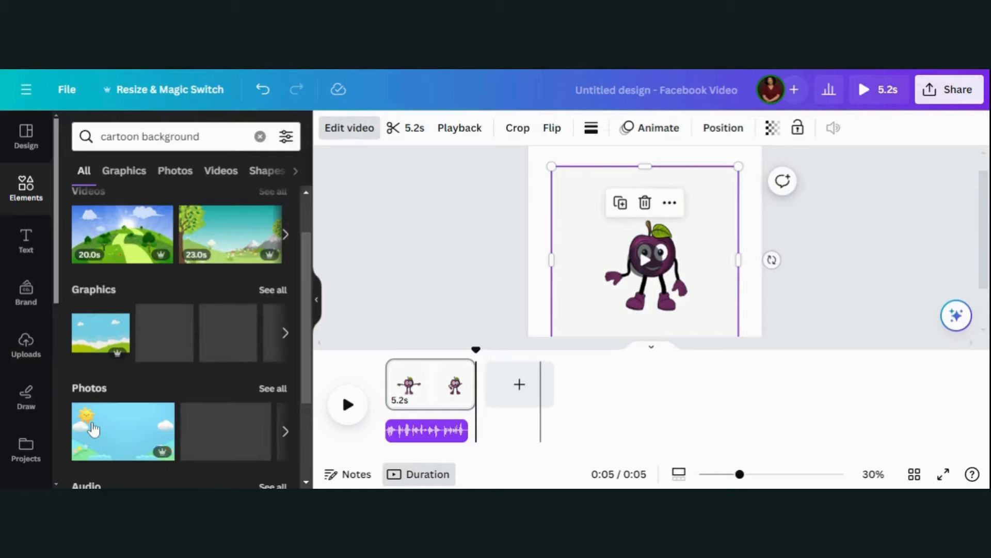
pyautogui.click(94, 429)
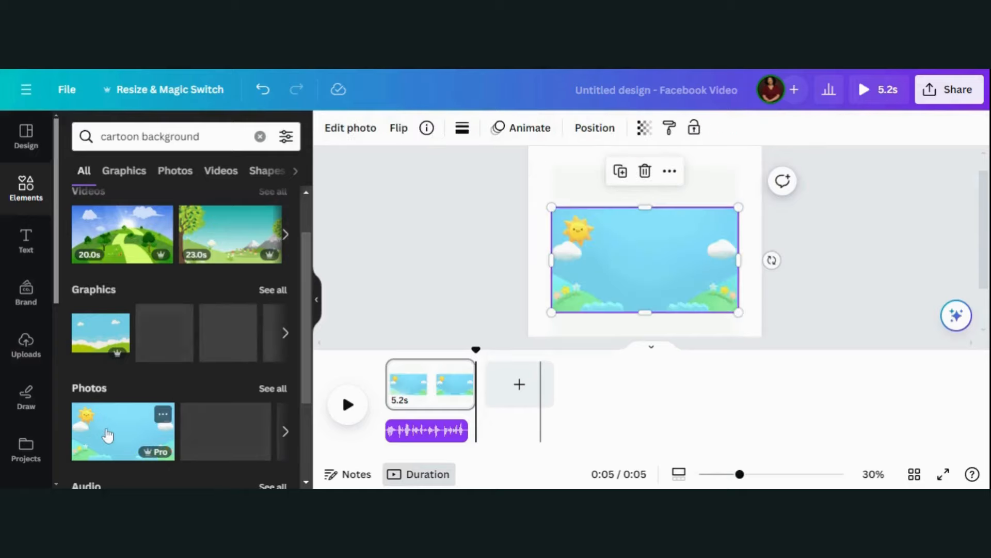
pyautogui.rightClick(653, 253)
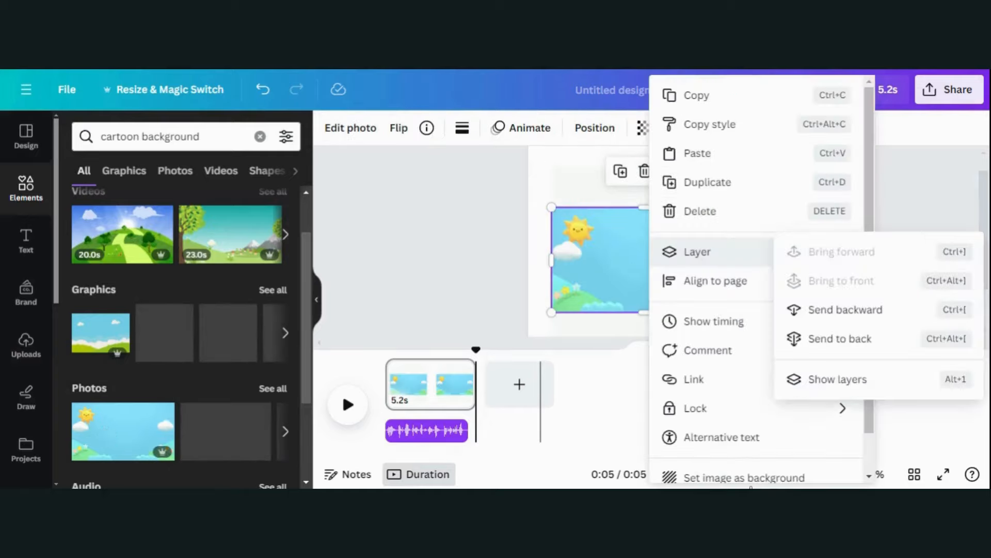
pyautogui.click(755, 478)
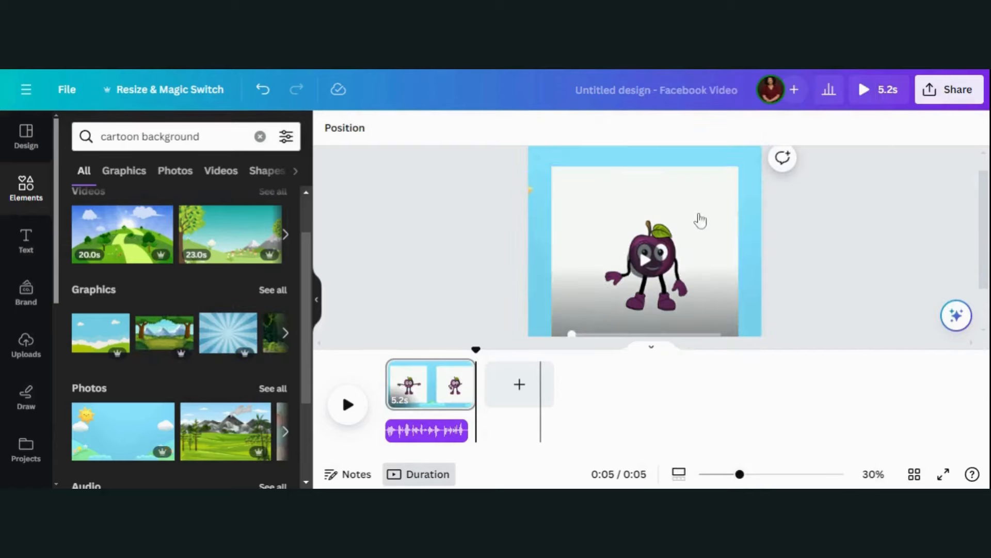
# - Remove the white background from the plum video with Background Remover
pyautogui.click(699, 219)
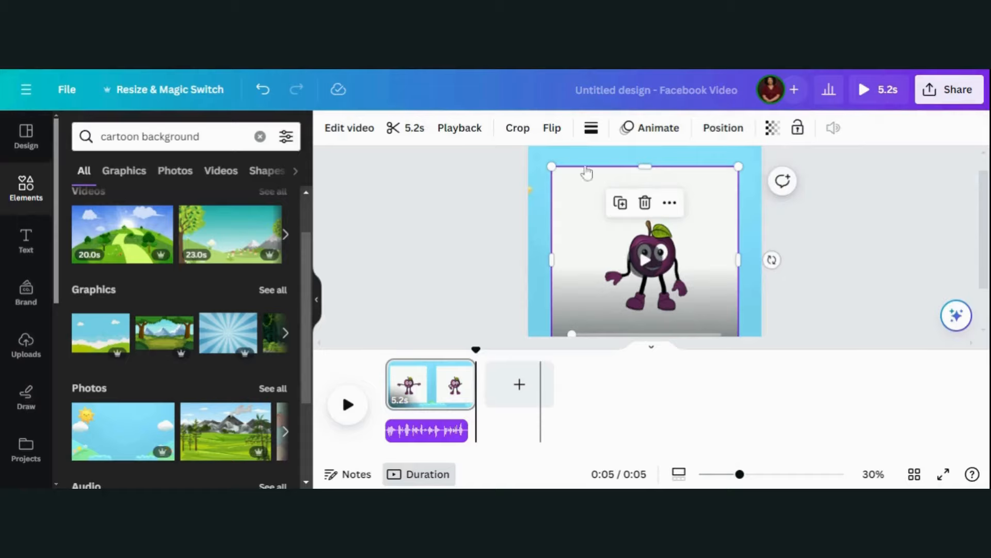
pyautogui.click(346, 132)
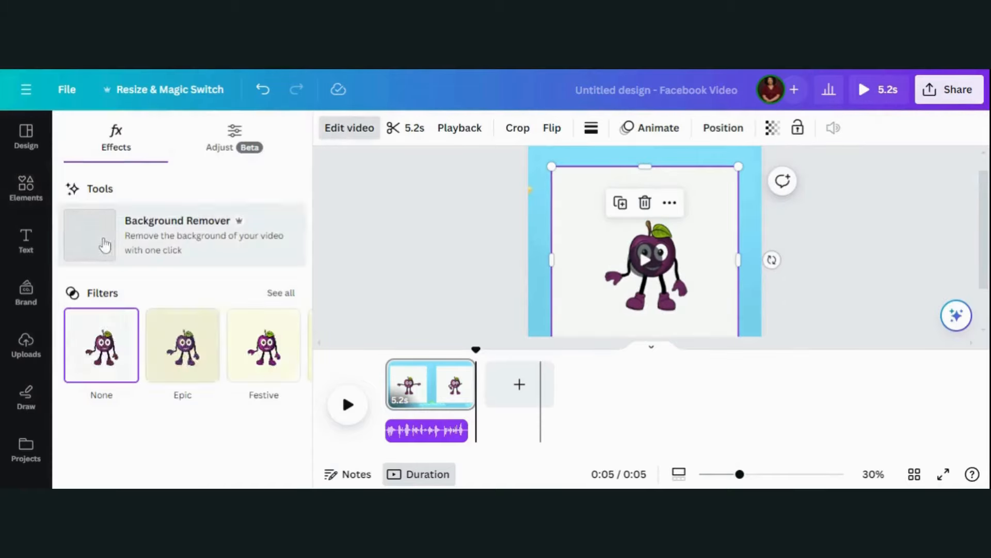
pyautogui.click(104, 245)
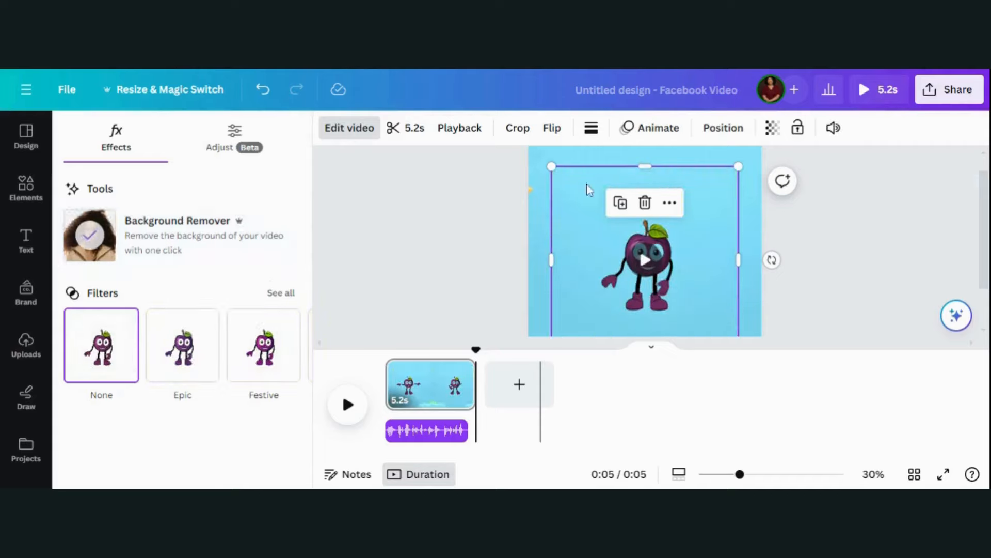
# - Move the plum video to the upper-left corner of the page and enlarge it to cover the full page width
pyautogui.moveTo(664, 264)
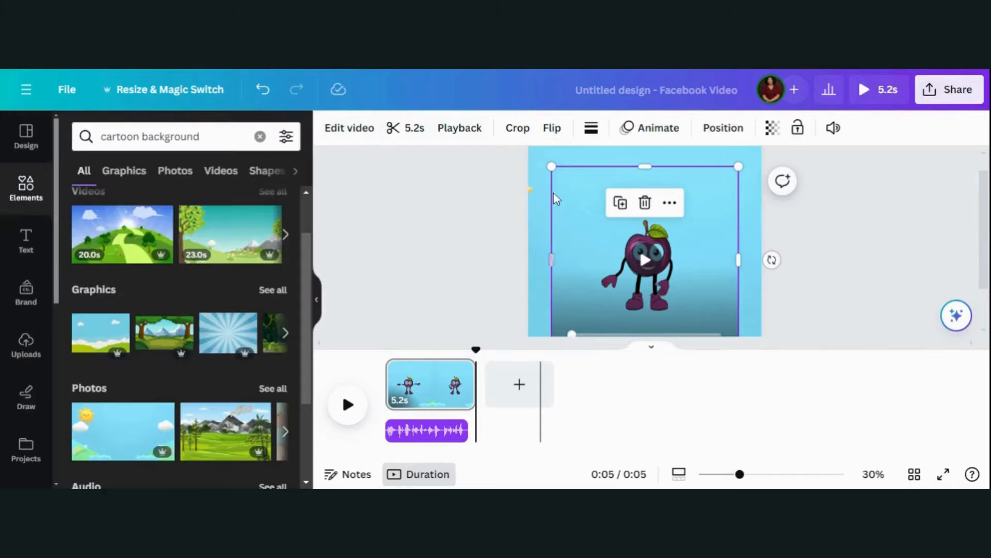
pyautogui.scroll(1, 985, 248)
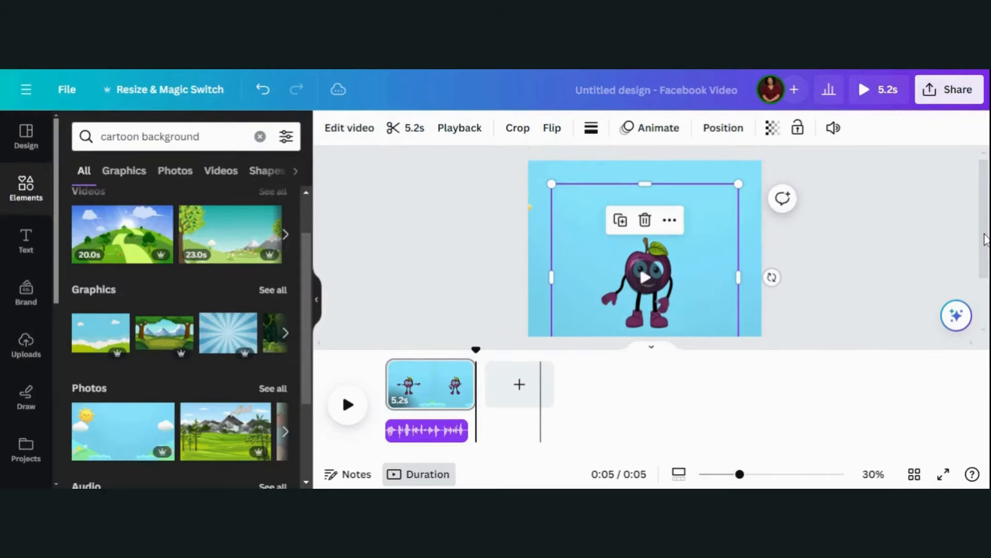
pyautogui.moveTo(531, 174); pyautogui.dragTo(528, 160)
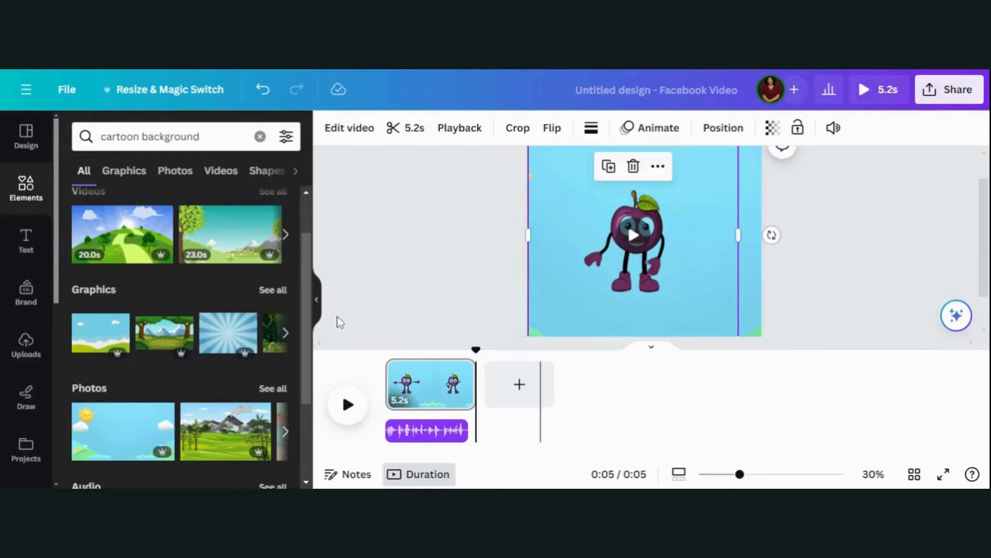
pyautogui.click(318, 309)
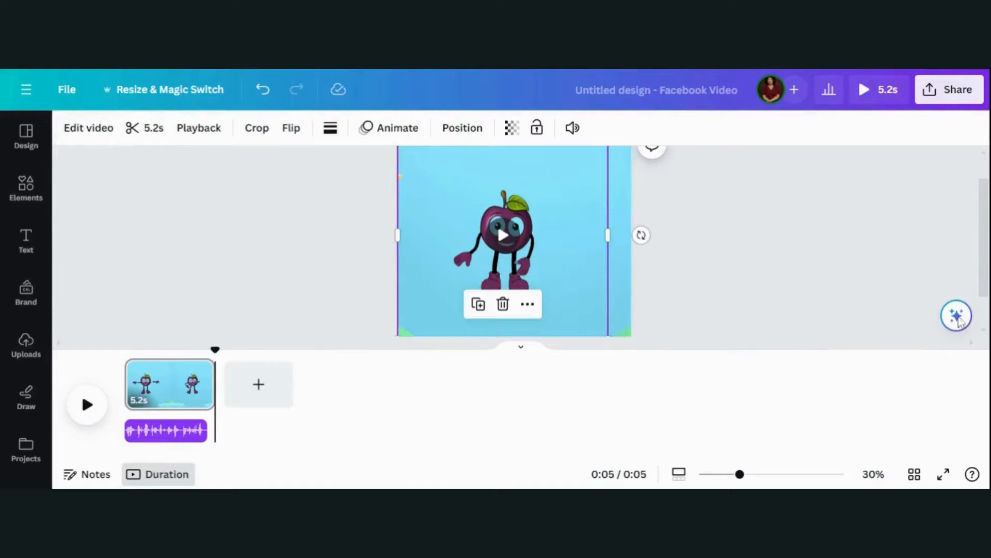
pyautogui.moveTo(740, 475); pyautogui.dragTo(736, 474)
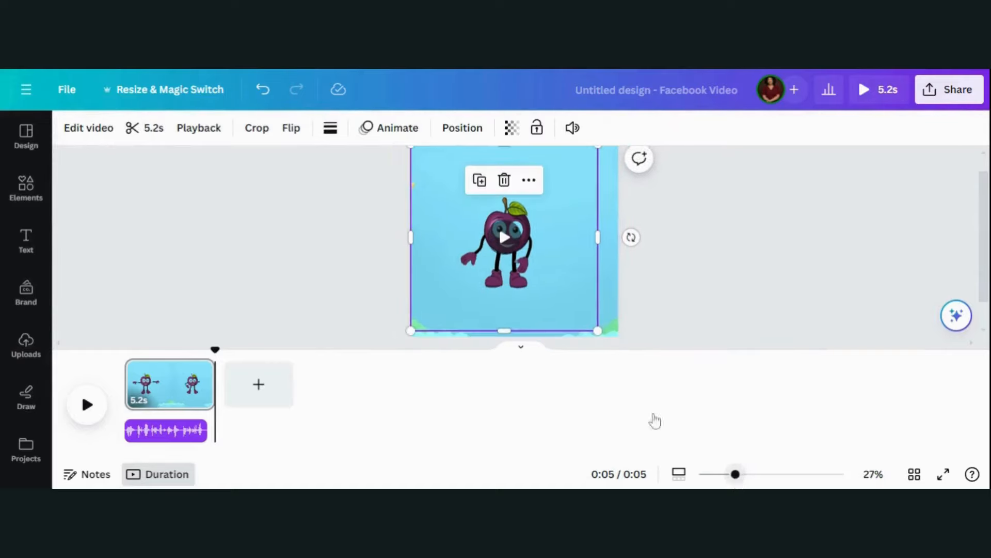
pyautogui.moveTo(597, 329); pyautogui.dragTo(640, 351)
# - Play the plum page from its beginning to preview the animation with the voice clip
pyautogui.click(126, 370)
pyautogui.click(87, 403)
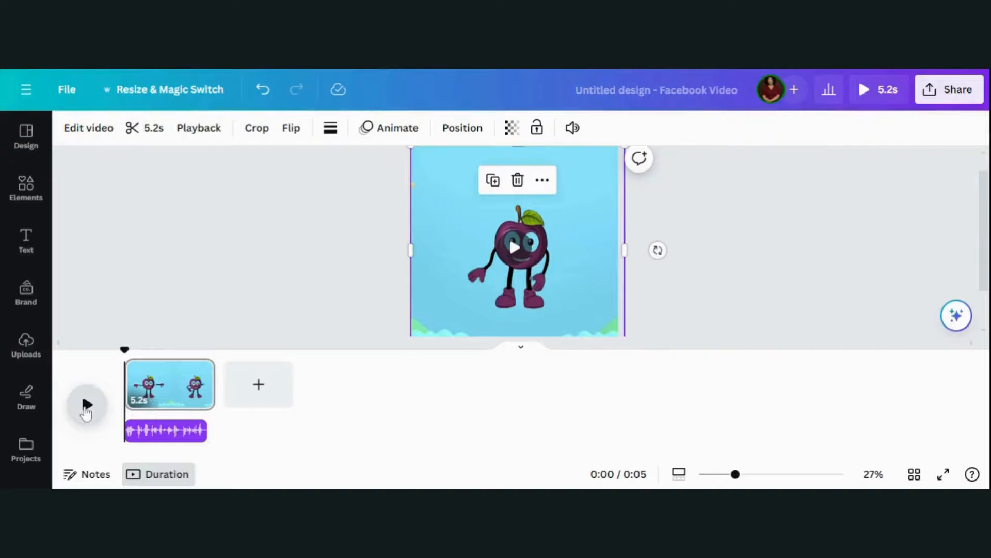